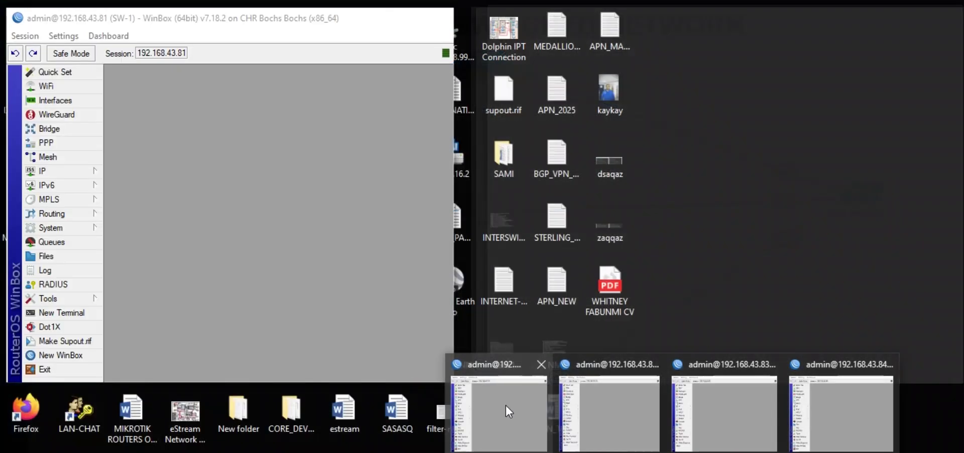
# - Create a bridge on SW-1 (192.168.43.81) with the default name and RSTP mode, setting its priority to 1000 hex
pyautogui.click(505, 404)
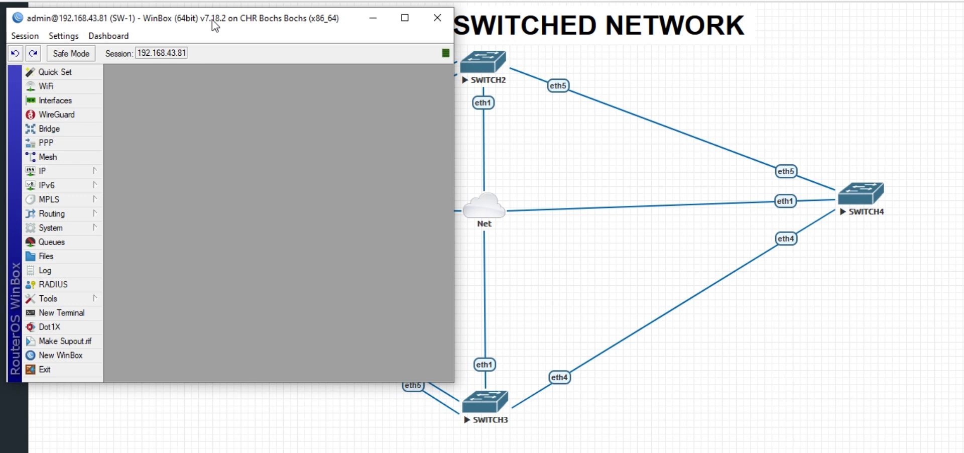
pyautogui.click(65, 131)
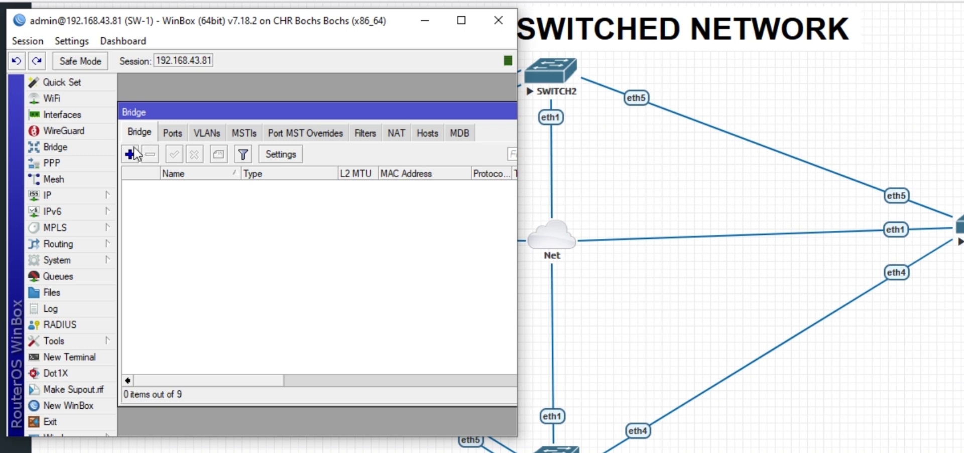
pyautogui.click(130, 154)
pyautogui.click(151, 106)
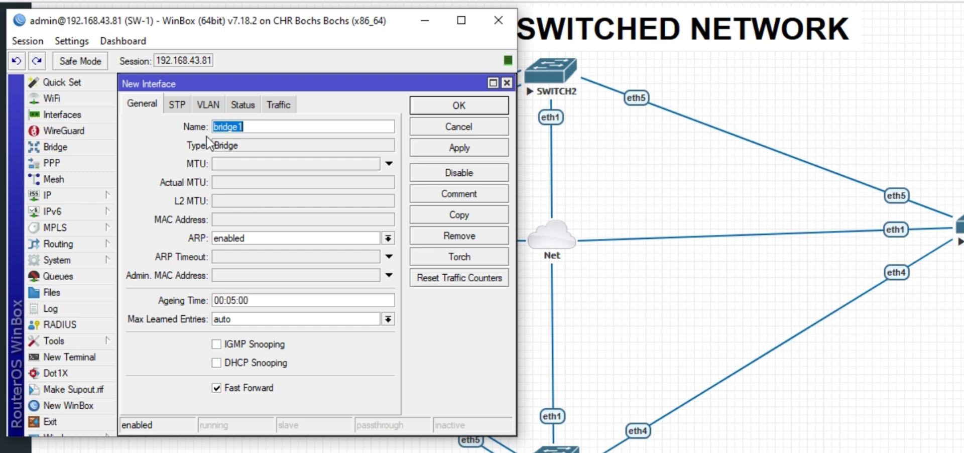
pyautogui.click(180, 110)
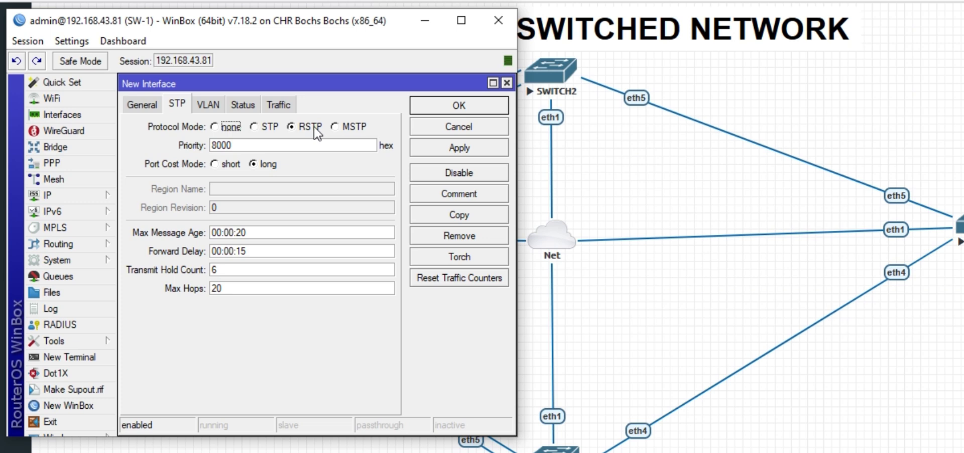
pyautogui.click(218, 146)
pyautogui.press('BackSpace')
pyautogui.write('1')
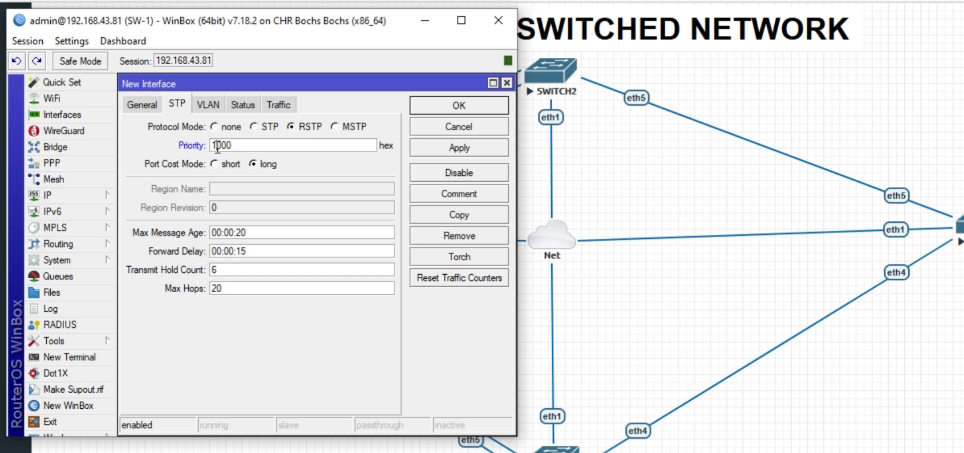
pyautogui.click(448, 152)
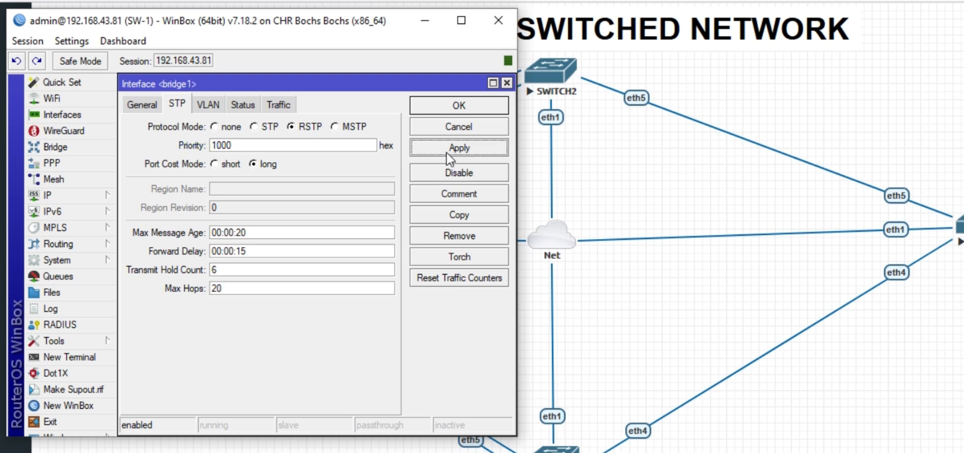
pyautogui.click(441, 105)
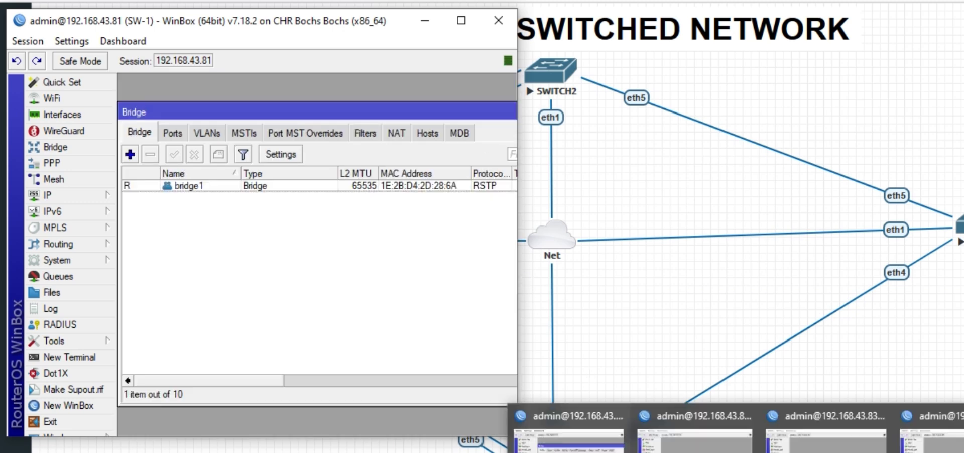
# - Switch to the SW-2 session (192.168.43.82) and create an RSTP bridge with its priority set to 2000 hex
pyautogui.click(698, 424)
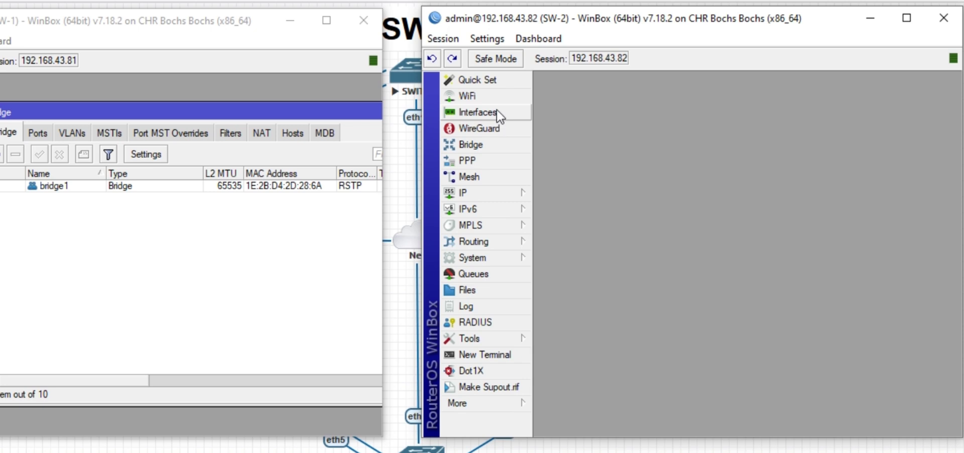
pyautogui.click(486, 143)
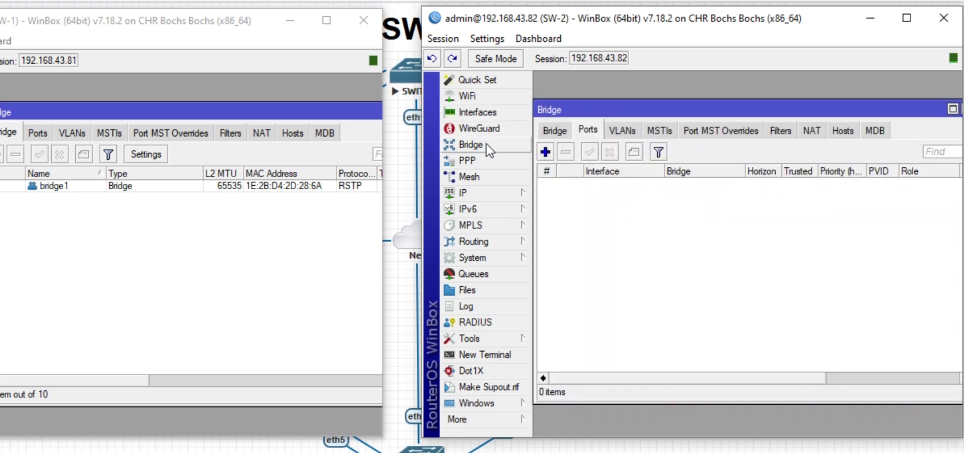
pyautogui.click(553, 132)
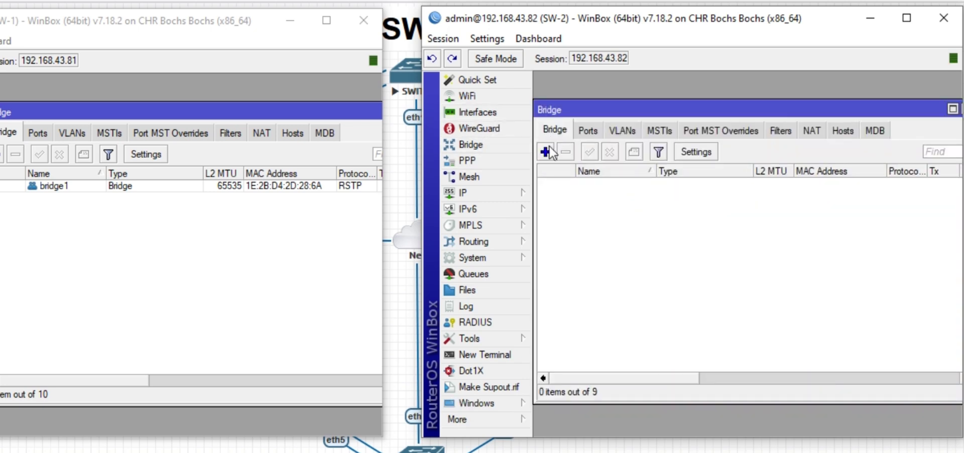
pyautogui.click(546, 152)
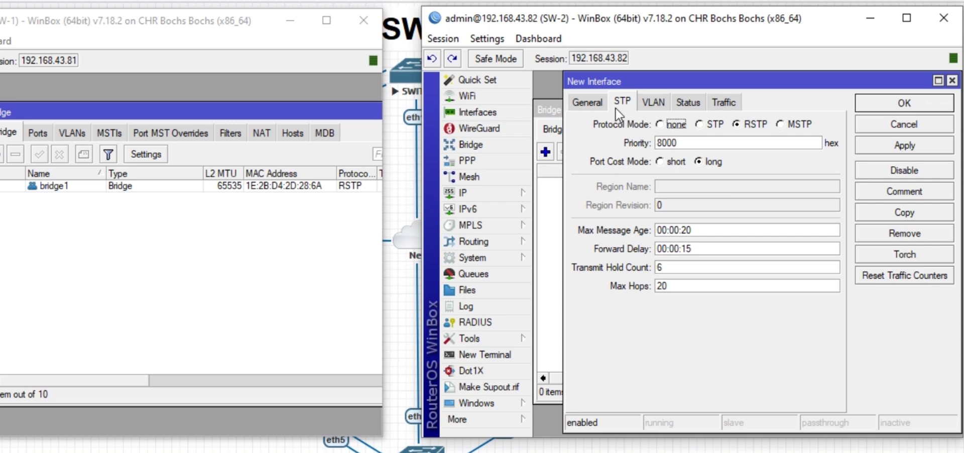
pyautogui.click(593, 108)
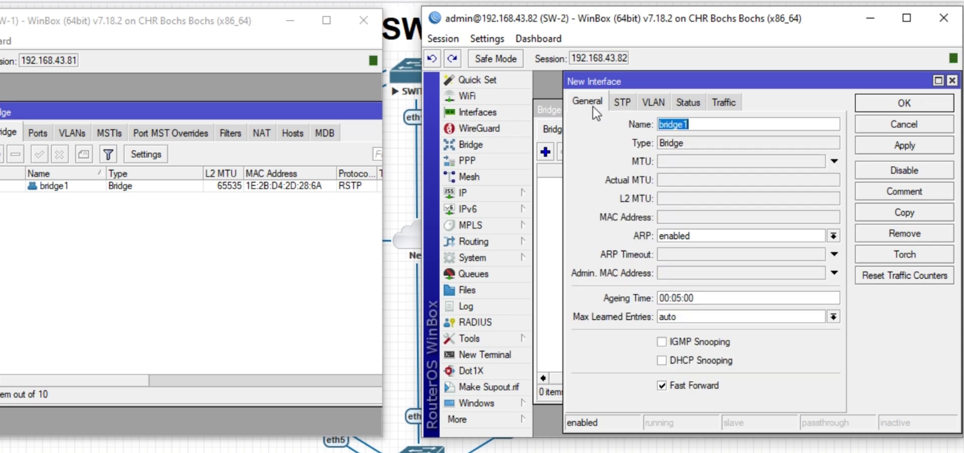
pyautogui.click(622, 103)
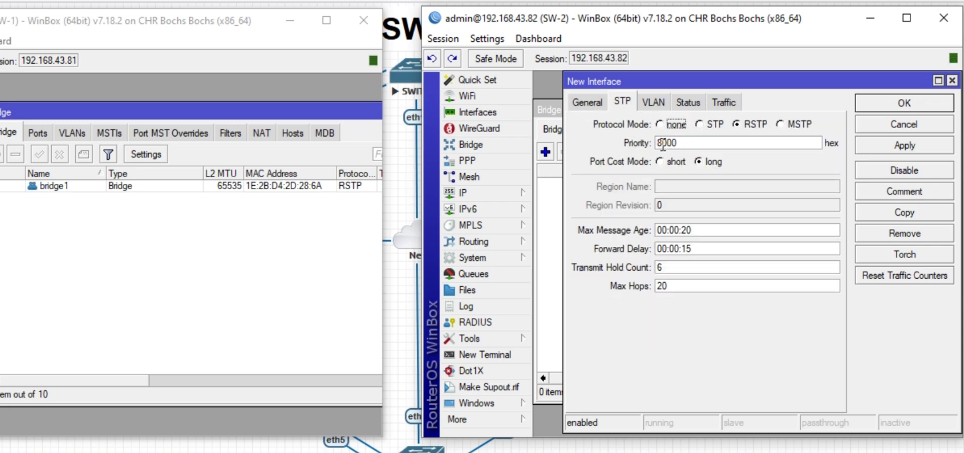
pyautogui.click(663, 143)
pyautogui.press('BackSpace')
pyautogui.write('2')
pyautogui.click(896, 145)
pyautogui.click(880, 100)
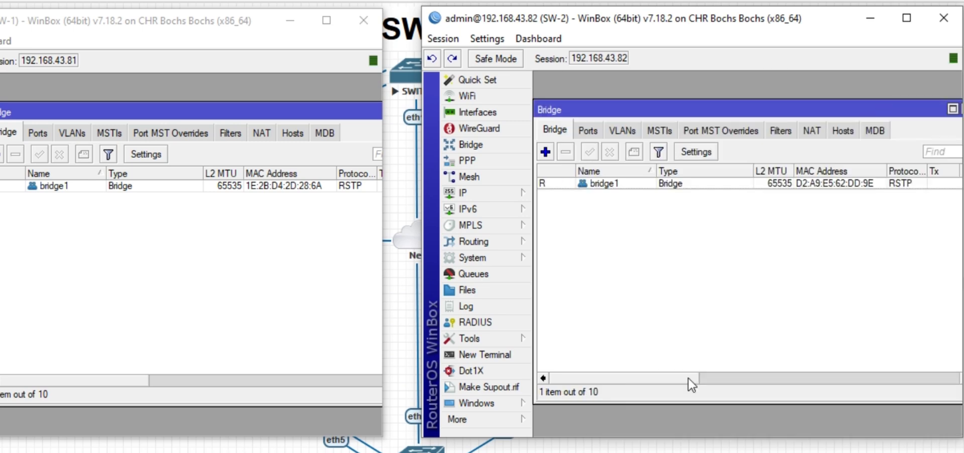
# - Switch to the SW-3 session (192.168.43.83) and create an RSTP bridge with its priority set to 3000 hex
pyautogui.click(691, 429)
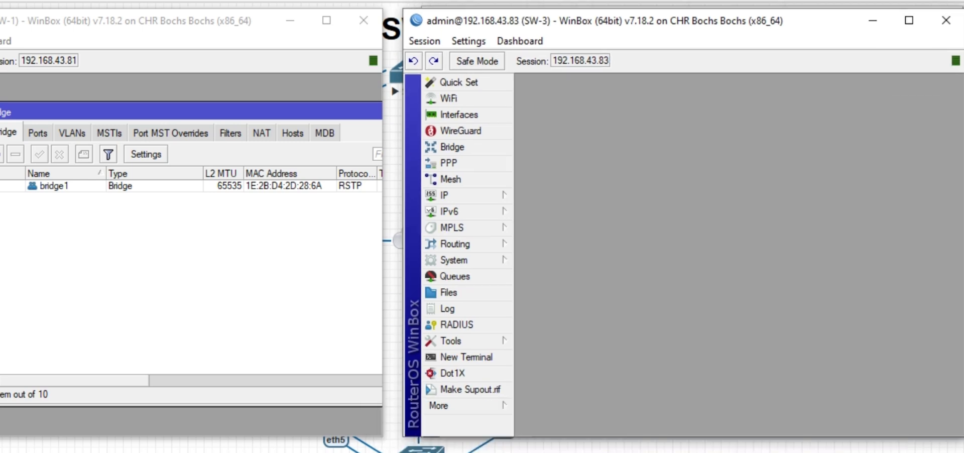
pyautogui.click(451, 146)
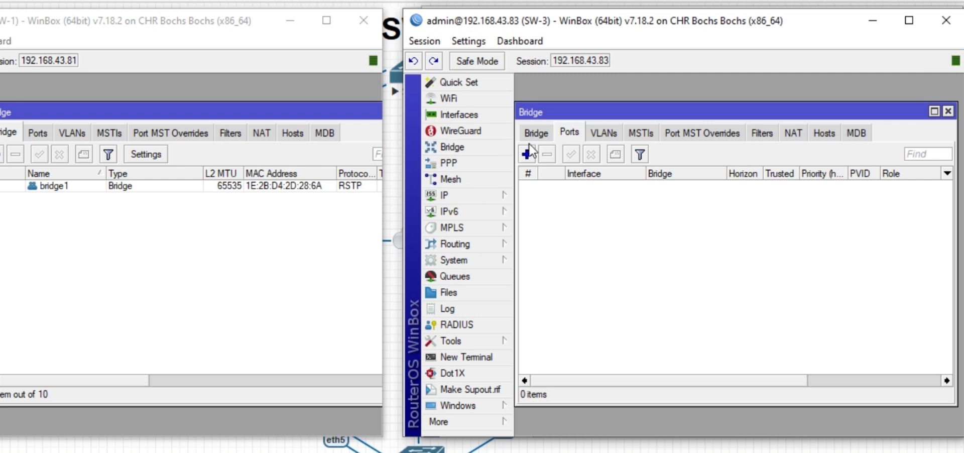
pyautogui.click(527, 154)
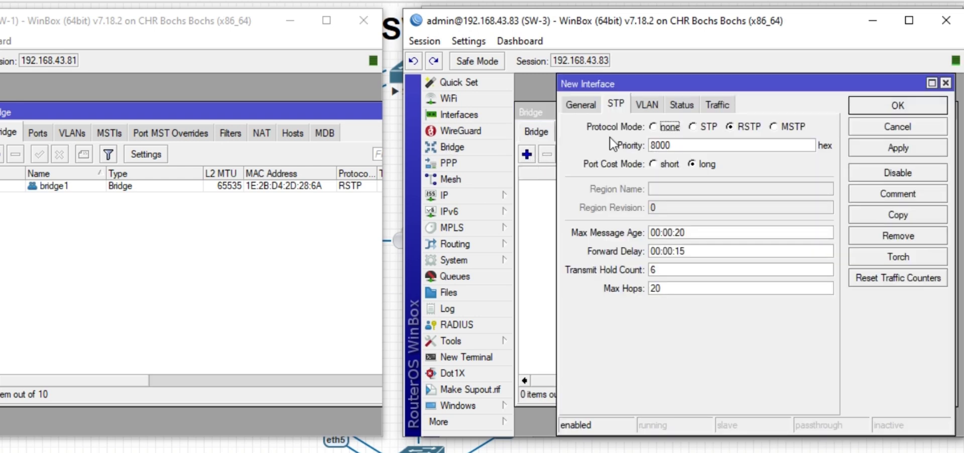
pyautogui.click(593, 104)
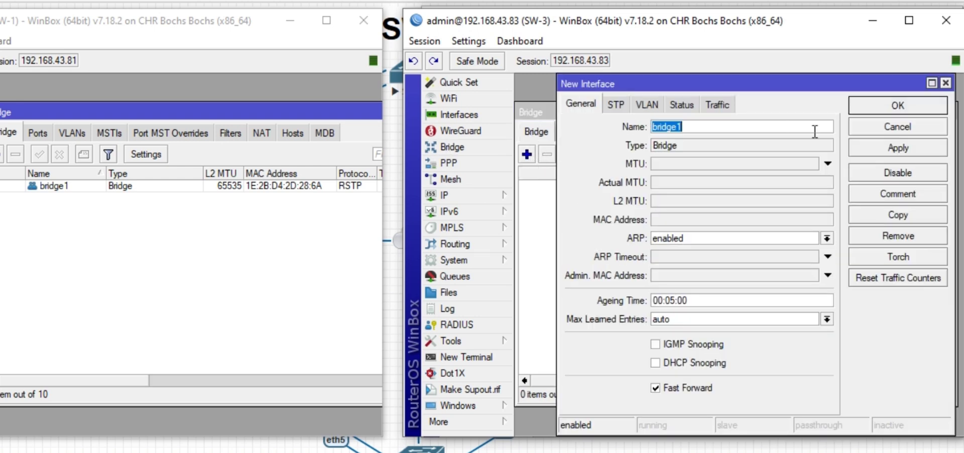
pyautogui.click(617, 104)
pyautogui.click(659, 146)
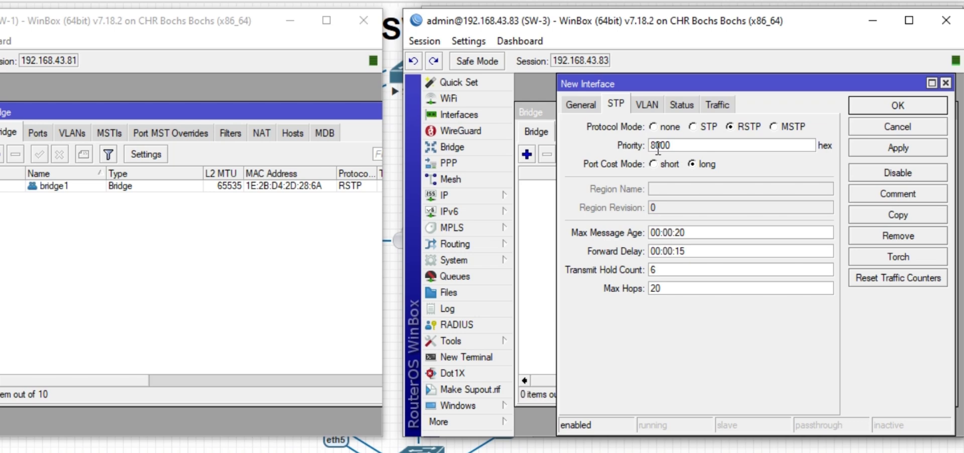
pyautogui.press('BackSpace')
pyautogui.write('3')
pyautogui.click(876, 148)
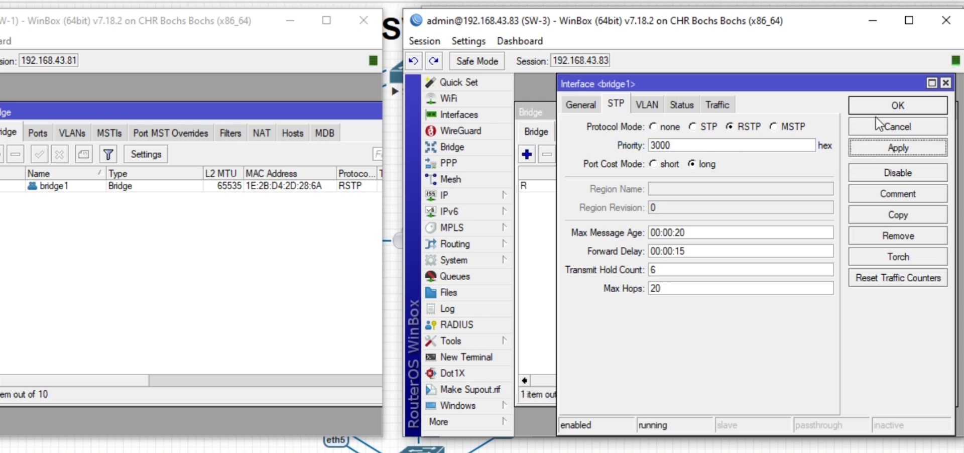
pyautogui.click(879, 107)
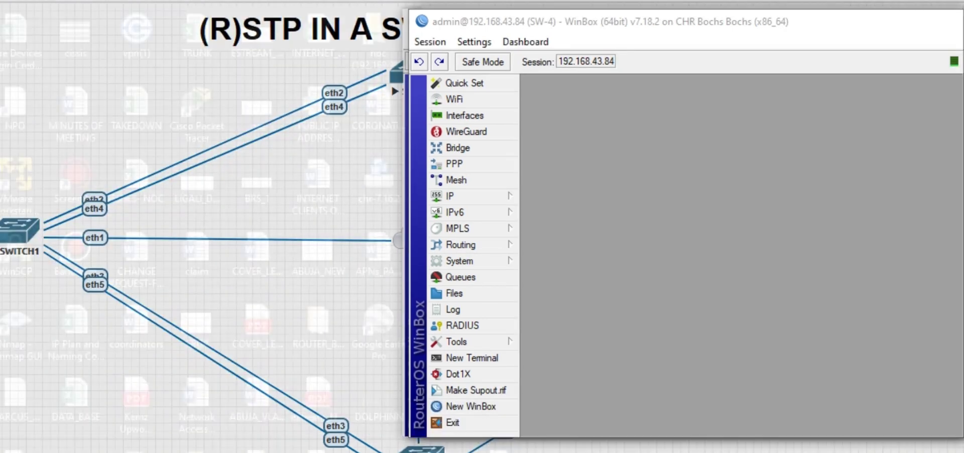
# - Switch to the SW-4 session (192.168.43.84) and create an RSTP bridge with its priority set to 4000 hex
pyautogui.click(826, 427)
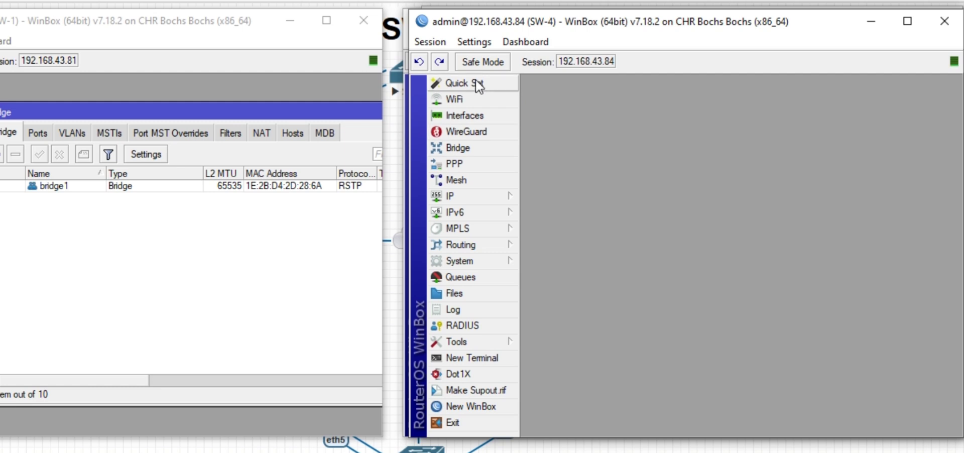
pyautogui.click(468, 145)
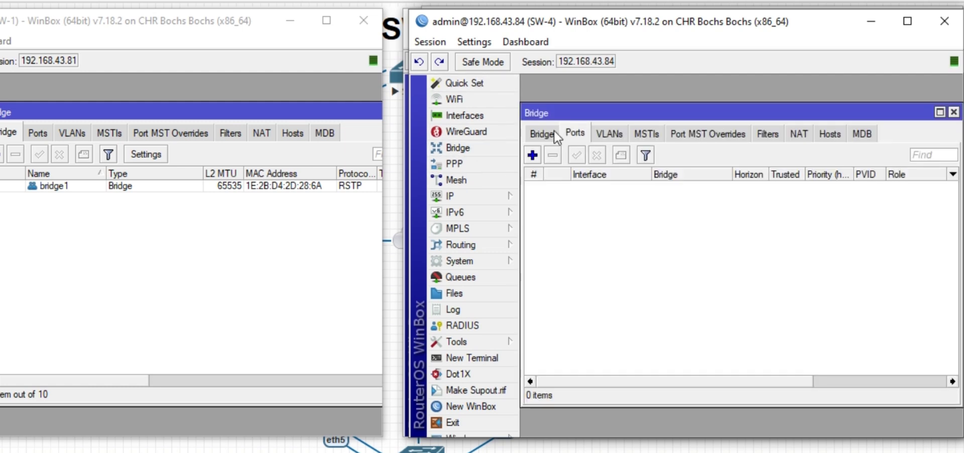
pyautogui.click(540, 134)
pyautogui.click(532, 155)
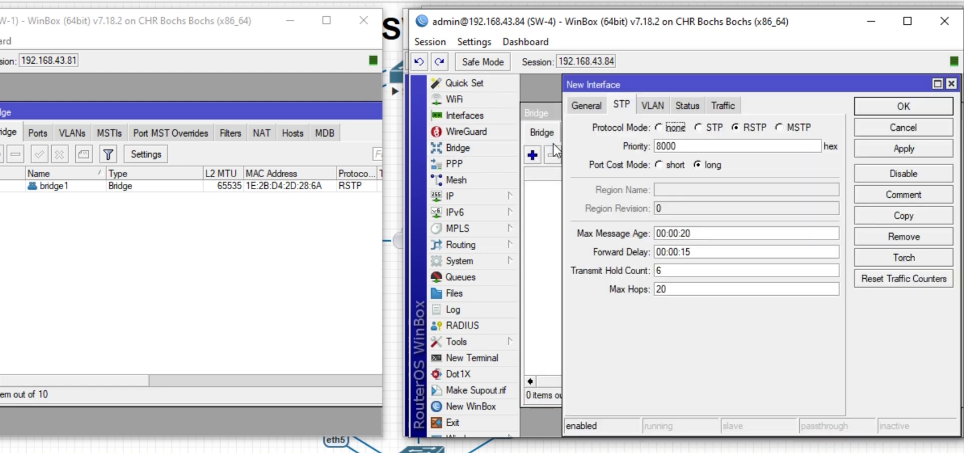
pyautogui.click(664, 145)
pyautogui.press('BackSpace')
pyautogui.write('4')
pyautogui.click(902, 146)
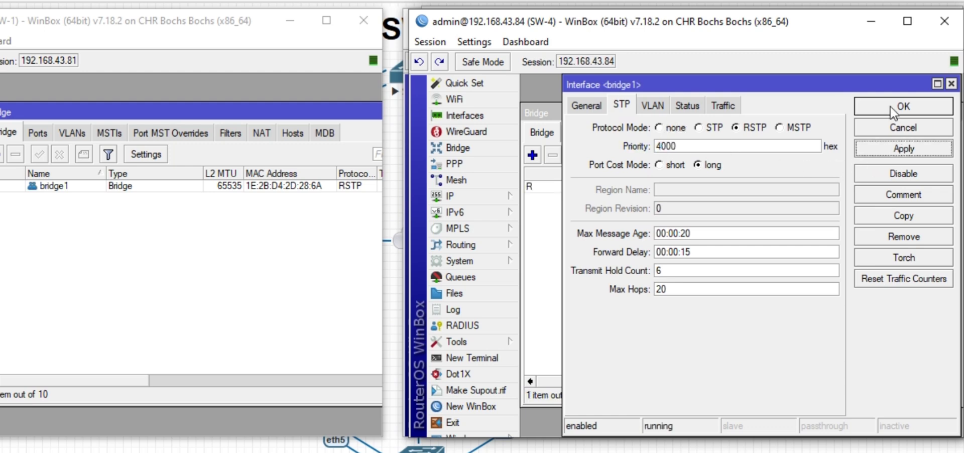
pyautogui.click(890, 107)
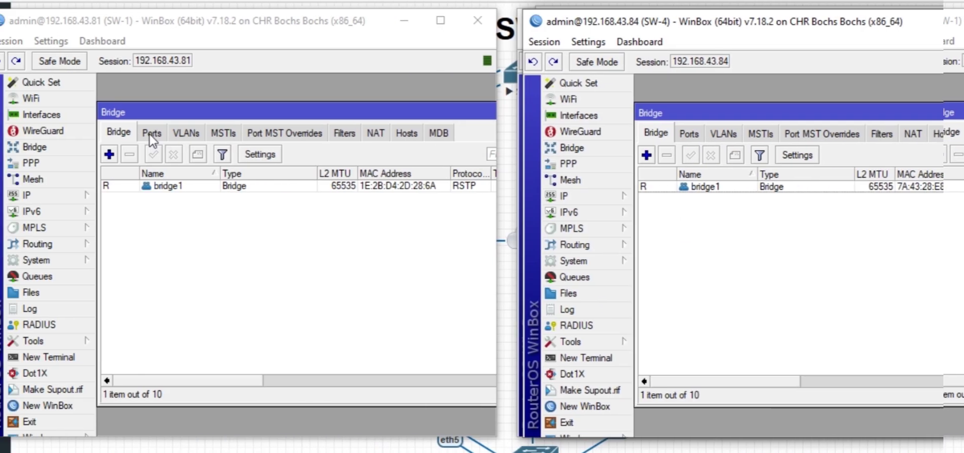
# - Return to the SW-1 session and start a new bridge port in bridge1 with ether2 as its interface
pyautogui.click(170, 133)
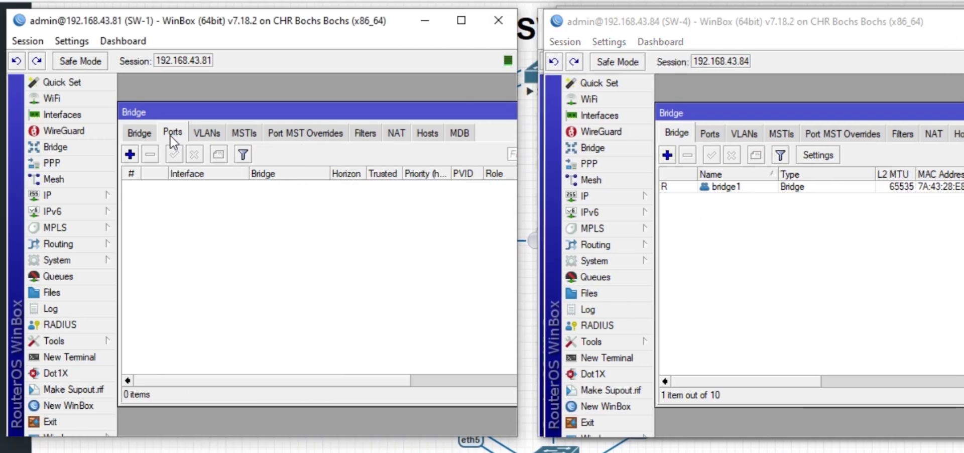
pyautogui.click(132, 153)
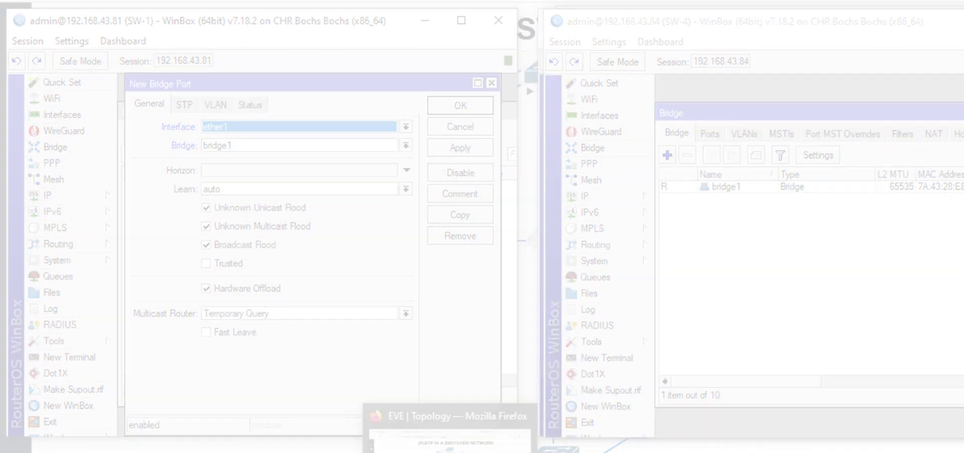
pyautogui.click(502, 444)
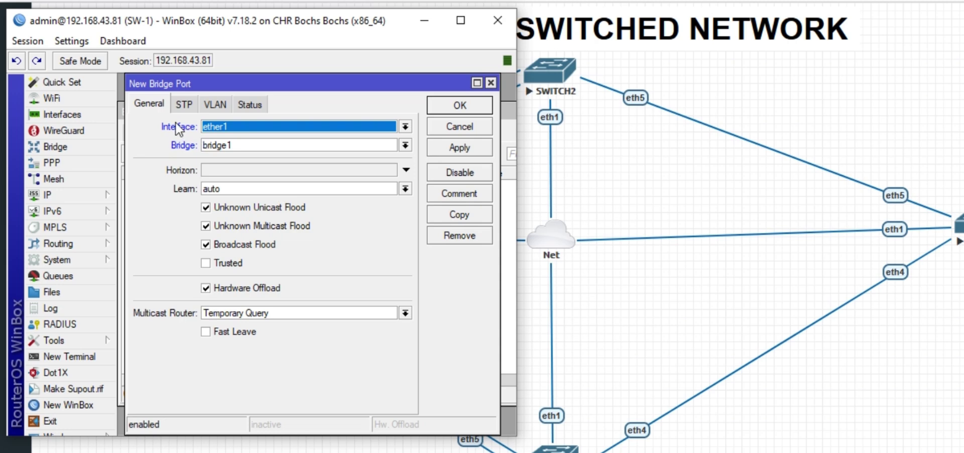
pyautogui.click(236, 125)
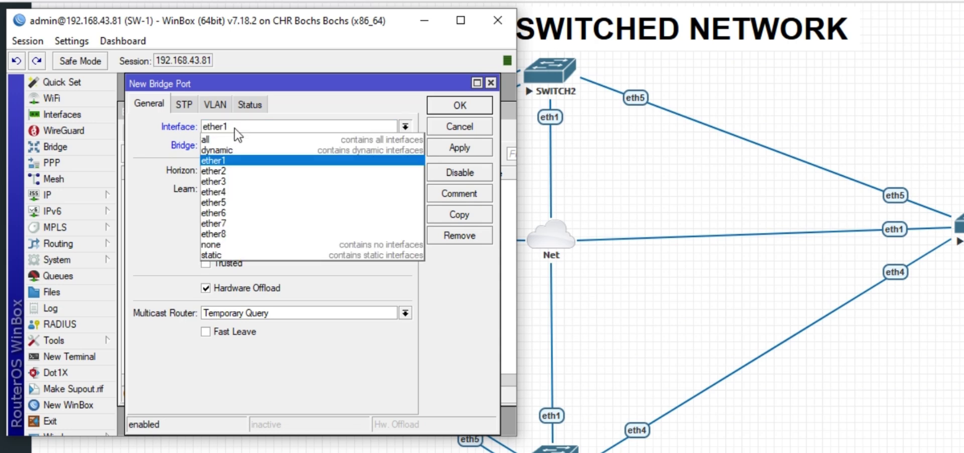
pyautogui.click(223, 170)
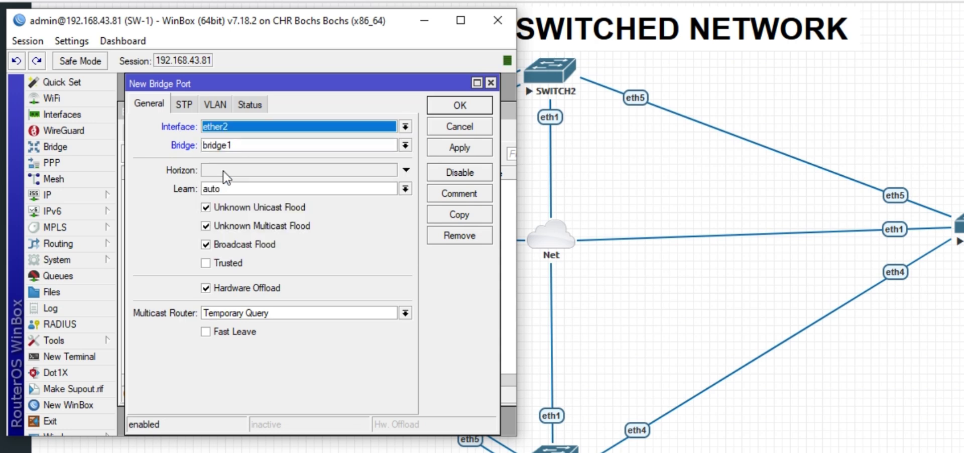
# - Set the STP priority of SW-1's new ether2 bridge port to 20 hex and apply the port
pyautogui.click(185, 104)
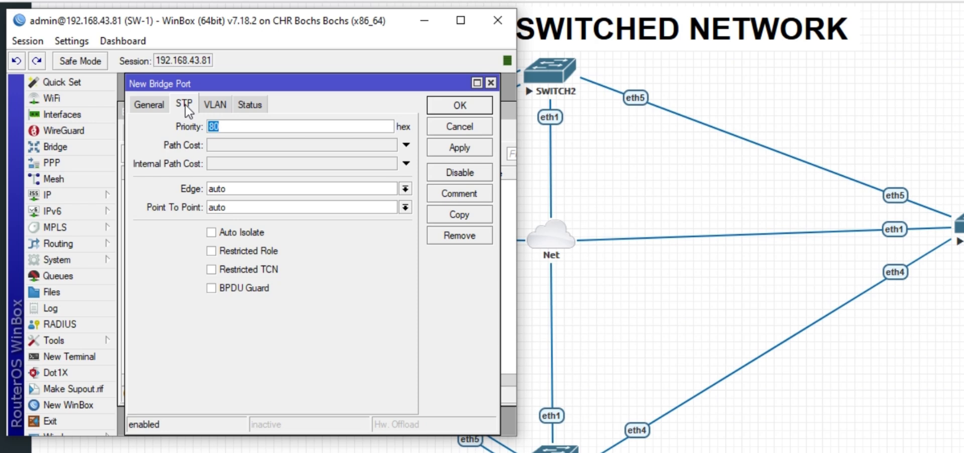
pyautogui.click(214, 129)
pyautogui.press('BackSpace')
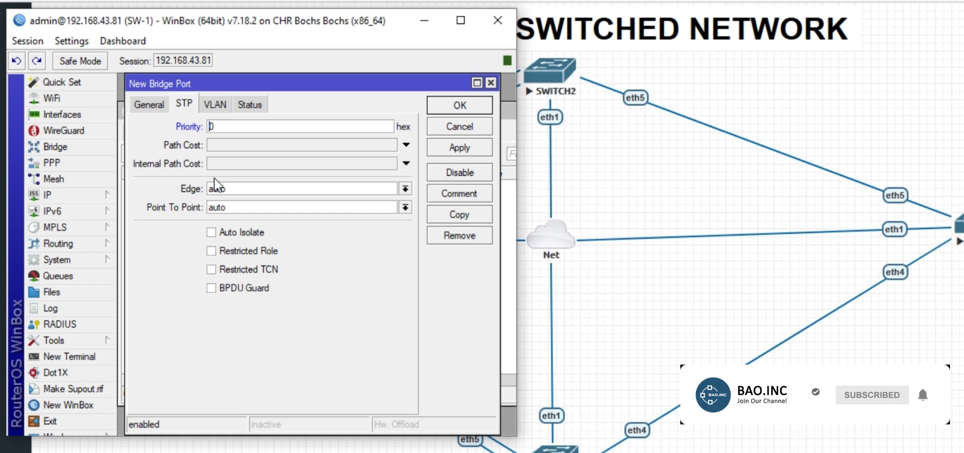
pyautogui.write('2')
pyautogui.click(147, 106)
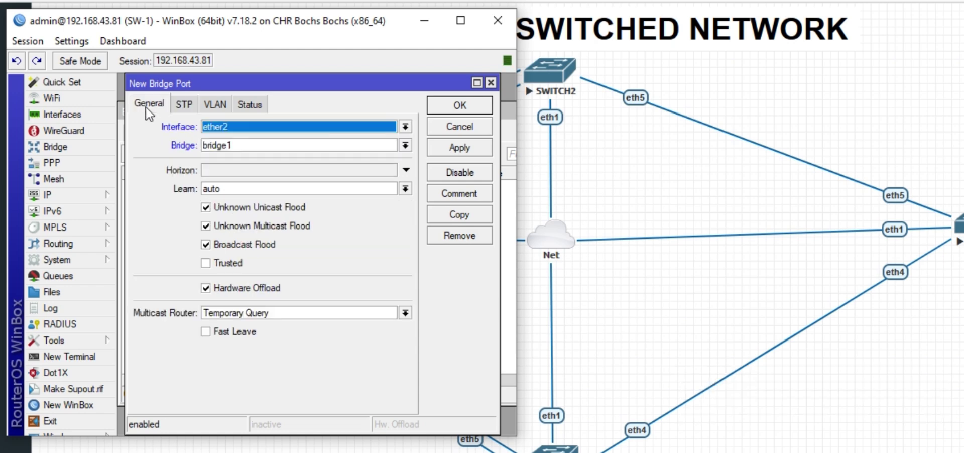
pyautogui.click(468, 147)
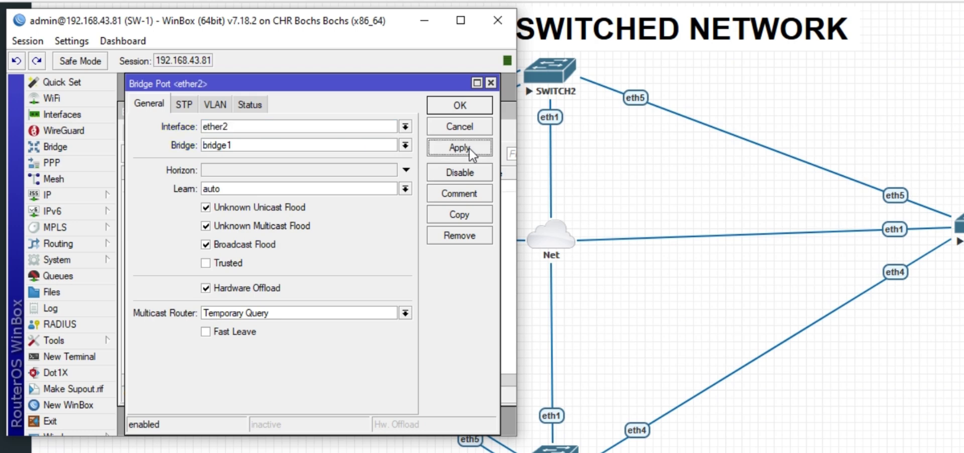
# - Close SW-1's ether2 bridge port settings and consult the network topology diagram before returning to the SW-1 session
pyautogui.click(454, 105)
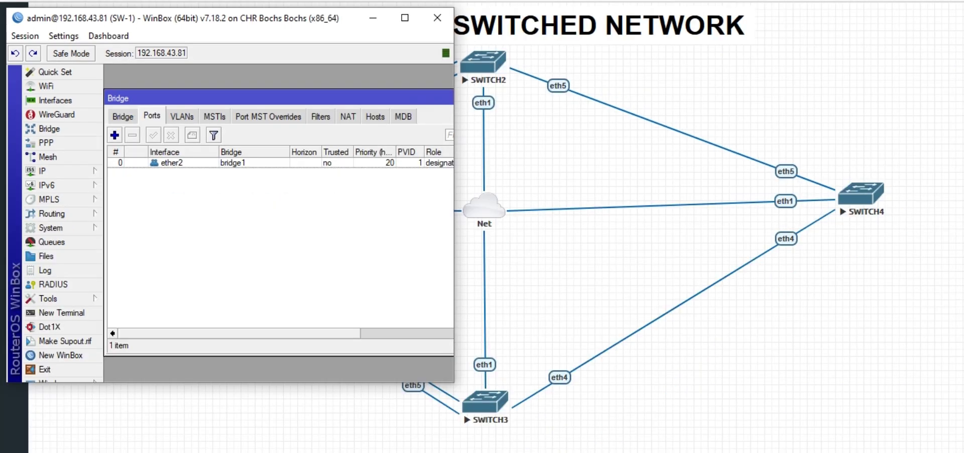
pyautogui.hotkey('alt', 'Tab')
pyautogui.hotkey('alt', 'Tab')
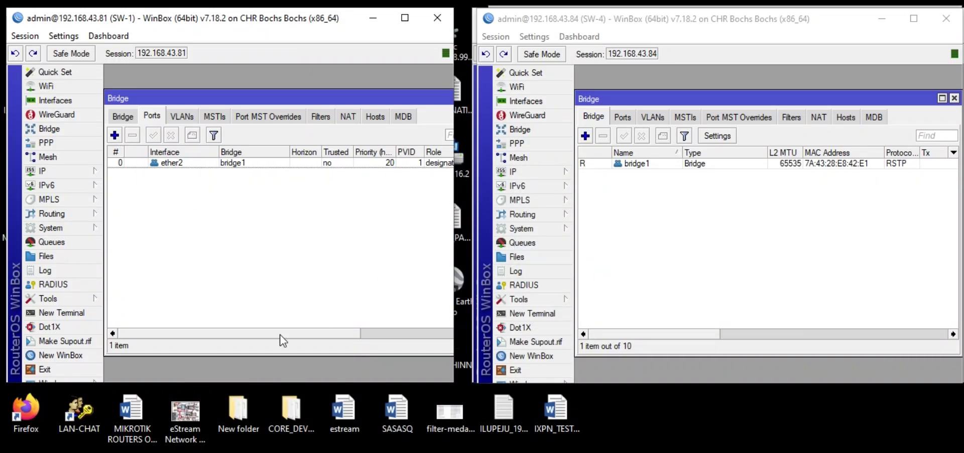
pyautogui.hotkey('alt', 'Tab')
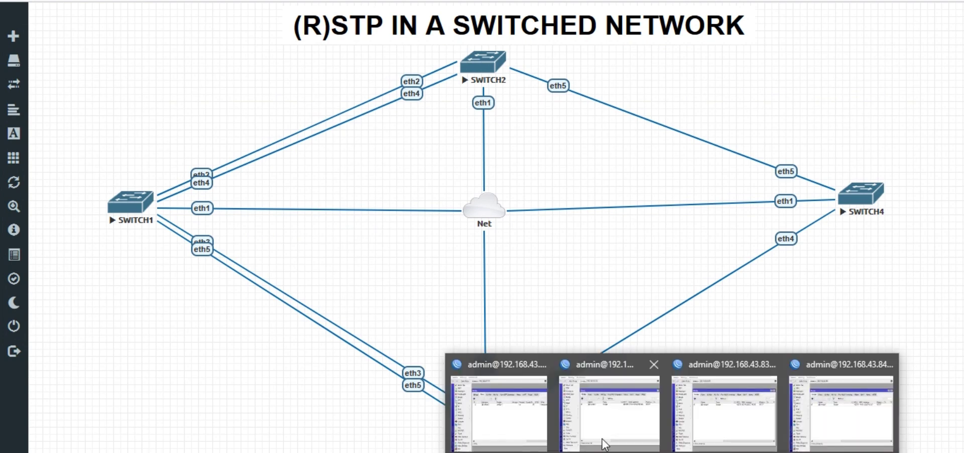
pyautogui.click(604, 442)
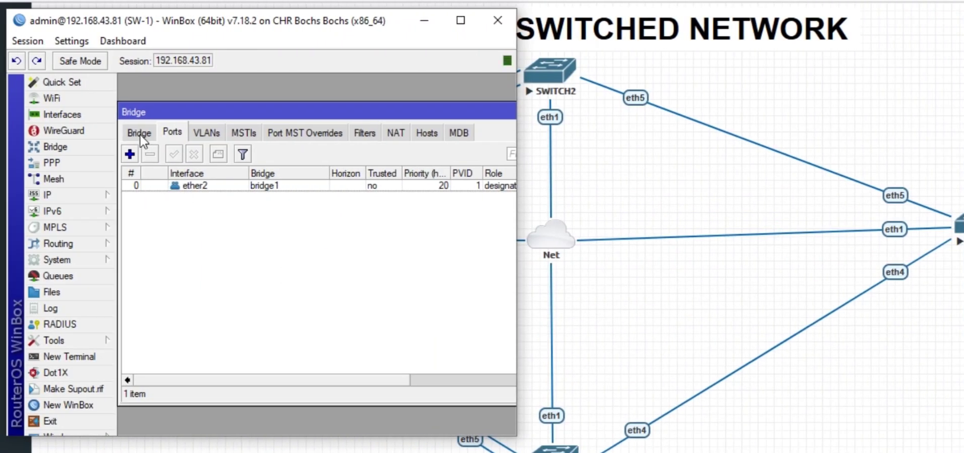
# - Copy SW-1's ether2 bridge port to a new bridge port and set the new port's interface to ether4
pyautogui.doubleClick(149, 188)
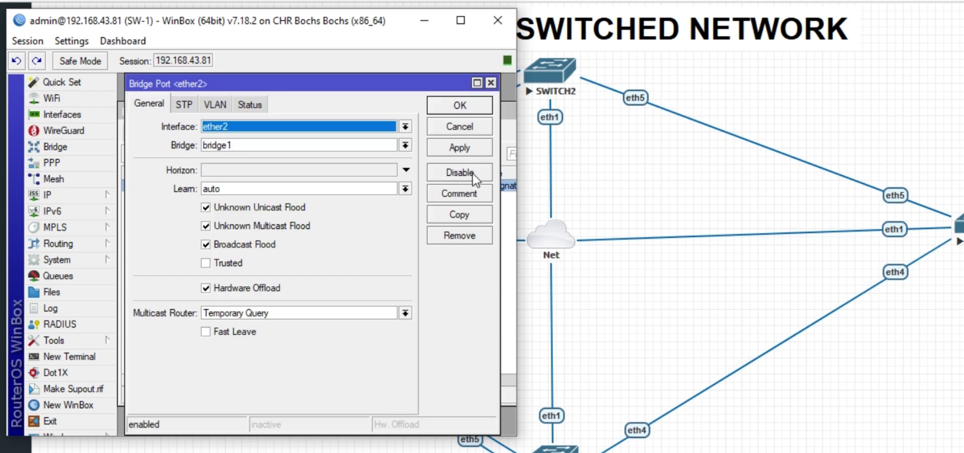
pyautogui.click(469, 215)
pyautogui.click(240, 127)
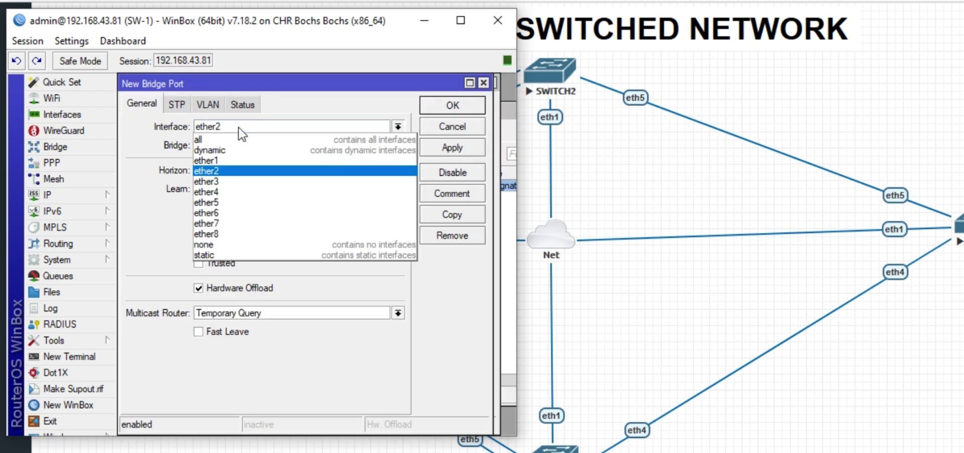
pyautogui.click(223, 191)
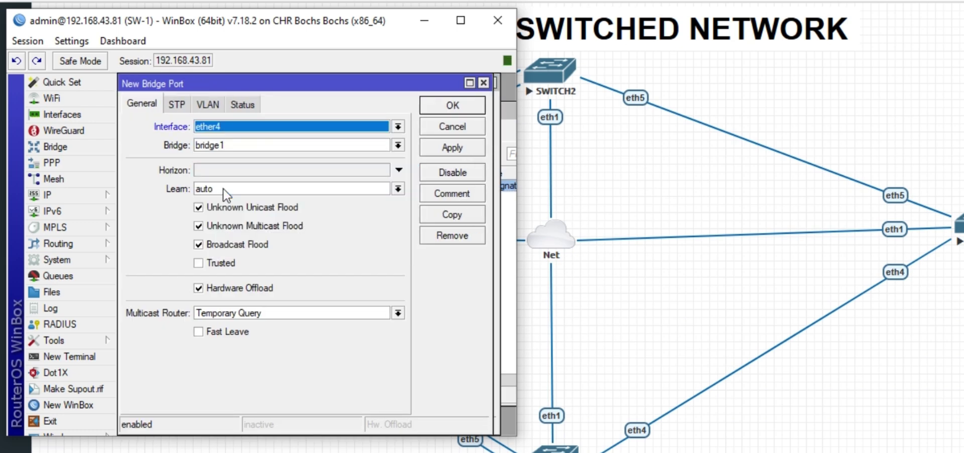
# - Set the STP priority of the new ether4 bridge port to 30 hex, apply it and close the open port settings
pyautogui.click(175, 104)
pyautogui.doubleClick(204, 127)
pyautogui.write('20')
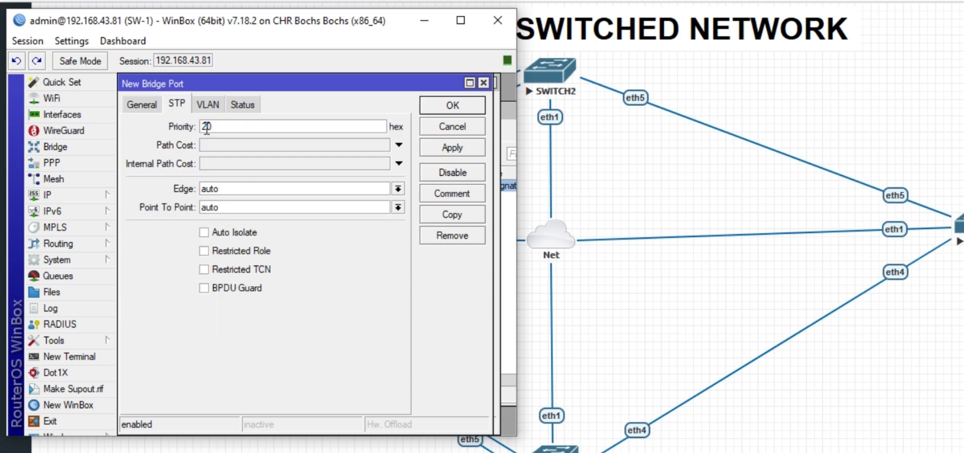
pyautogui.doubleClick(206, 126)
pyautogui.write('30')
pyautogui.click(454, 152)
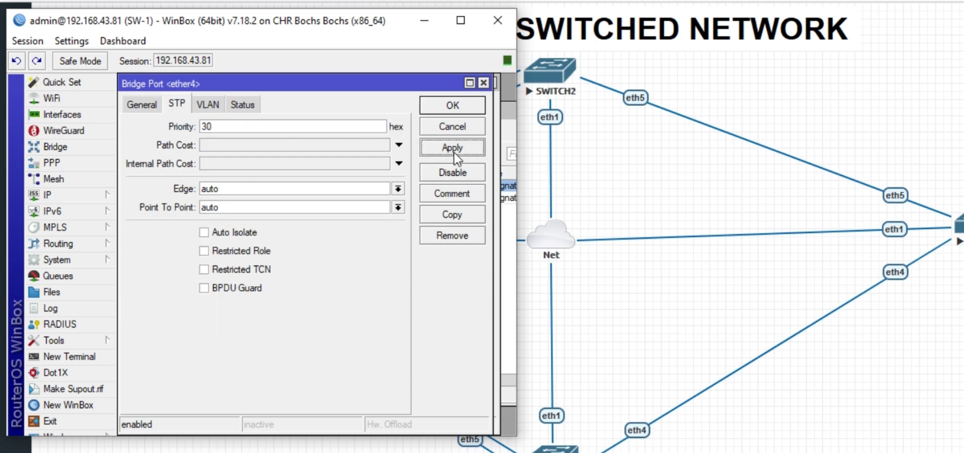
pyautogui.click(442, 107)
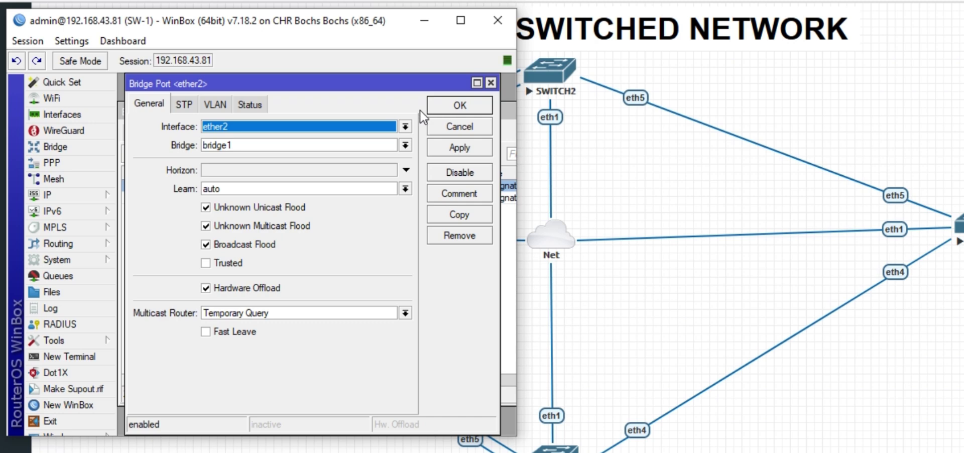
pyautogui.click(442, 107)
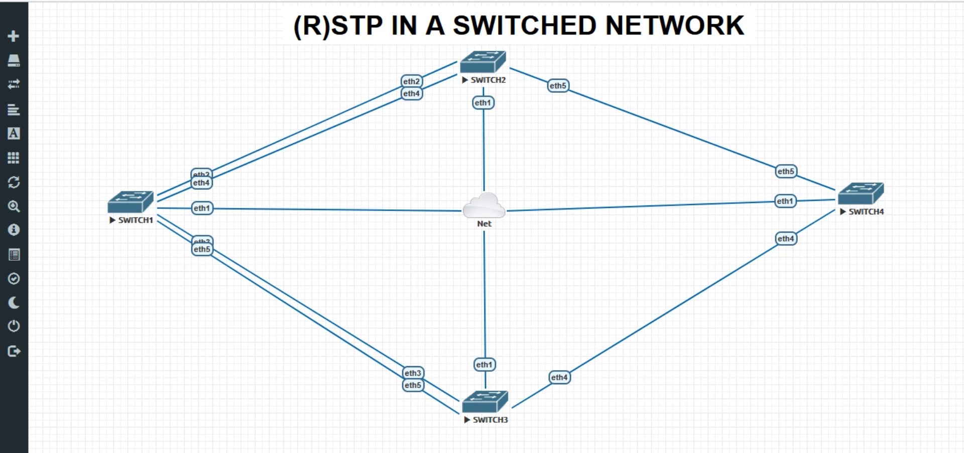
# - Add a bridge port on SW-1 for ether3 in bridge1 with its STP priority set to 40 hex
pyautogui.click(514, 420)
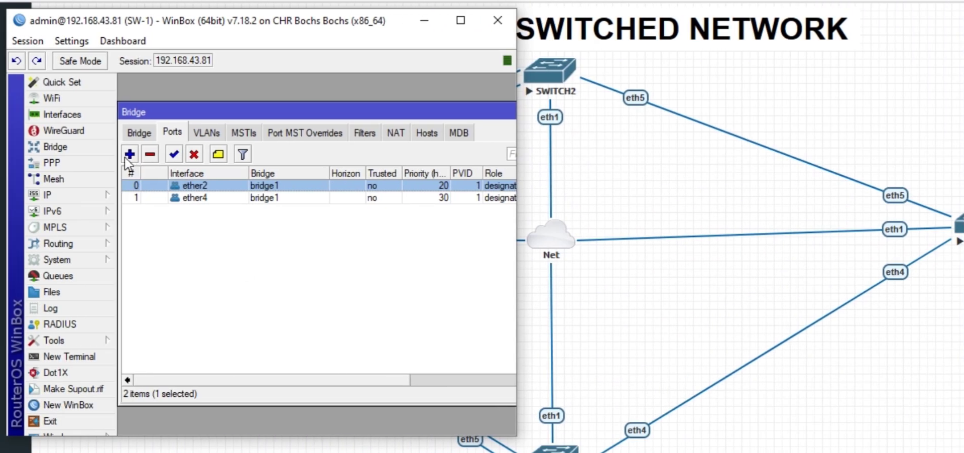
pyautogui.click(129, 155)
pyautogui.click(221, 125)
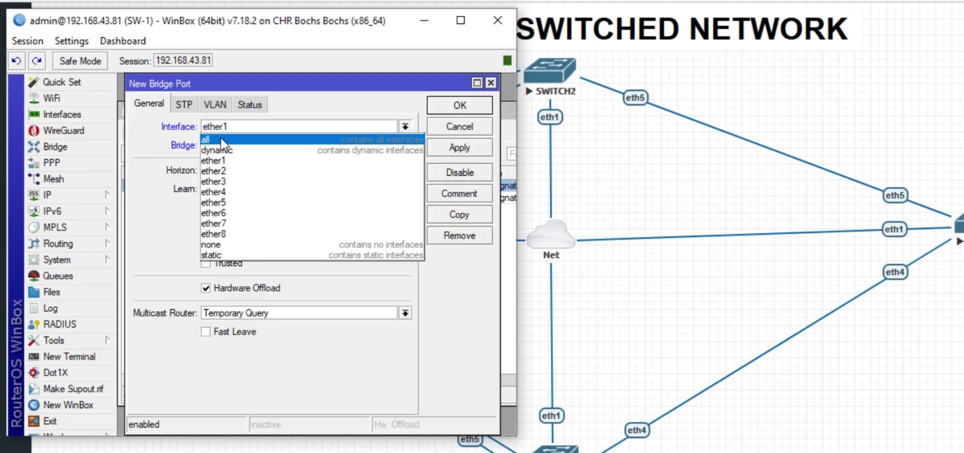
pyautogui.click(221, 181)
pyautogui.click(185, 107)
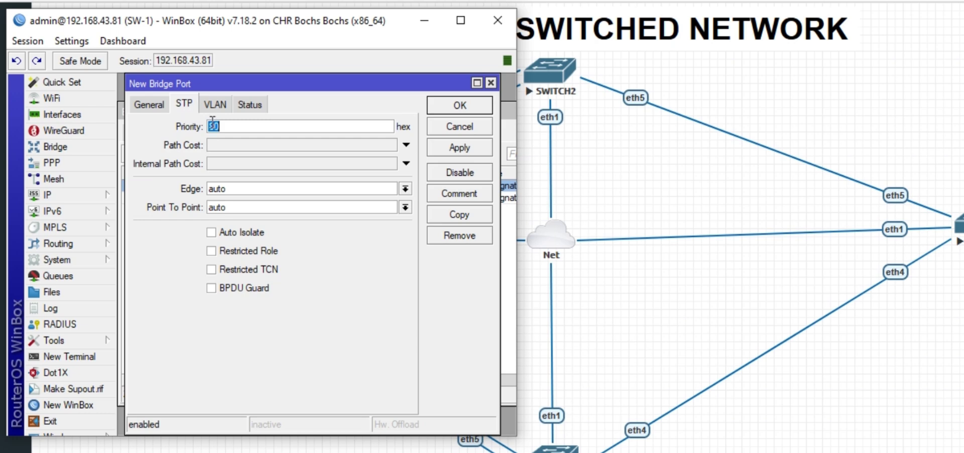
pyautogui.doubleClick(214, 128)
pyautogui.write('40')
pyautogui.click(459, 148)
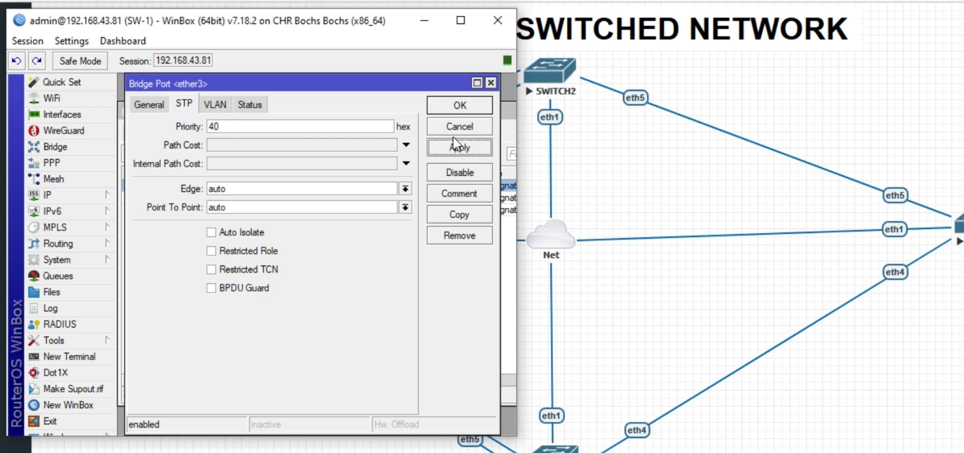
pyautogui.click(443, 104)
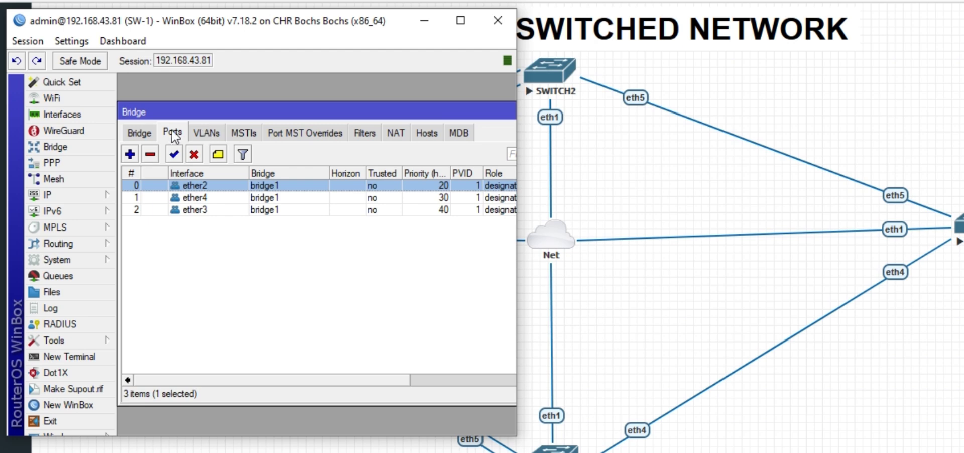
# - Add a bridge port on SW-1 for ether5 in bridge1 with its STP priority set to 50 hex
pyautogui.click(129, 154)
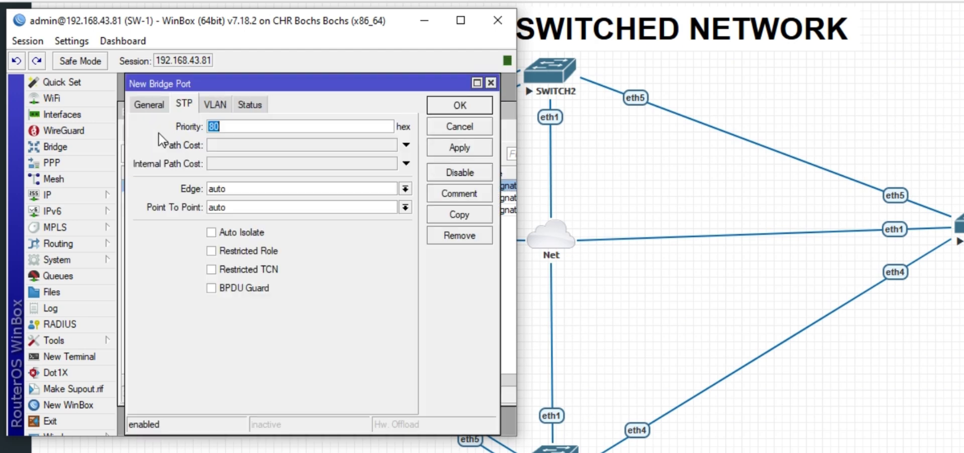
pyautogui.click(214, 128)
pyautogui.press('BackSpace')
pyautogui.write('5')
pyautogui.click(151, 104)
pyautogui.click(214, 128)
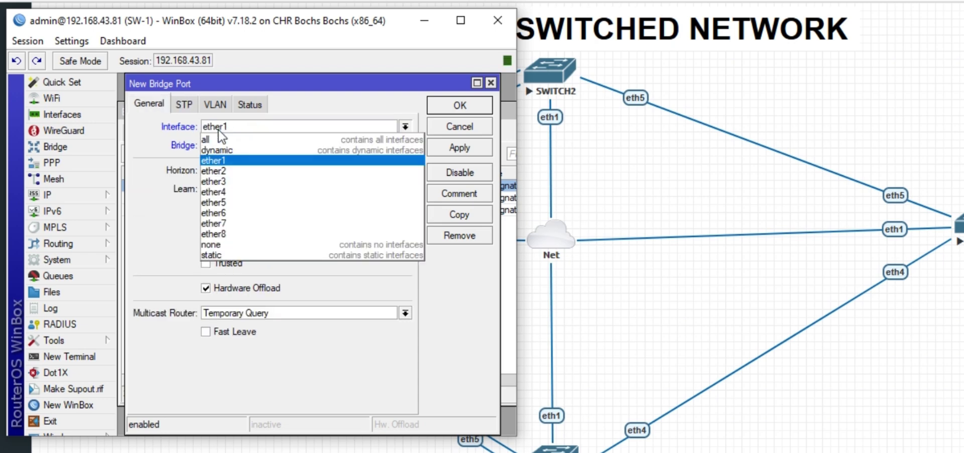
pyautogui.click(232, 196)
pyautogui.click(455, 149)
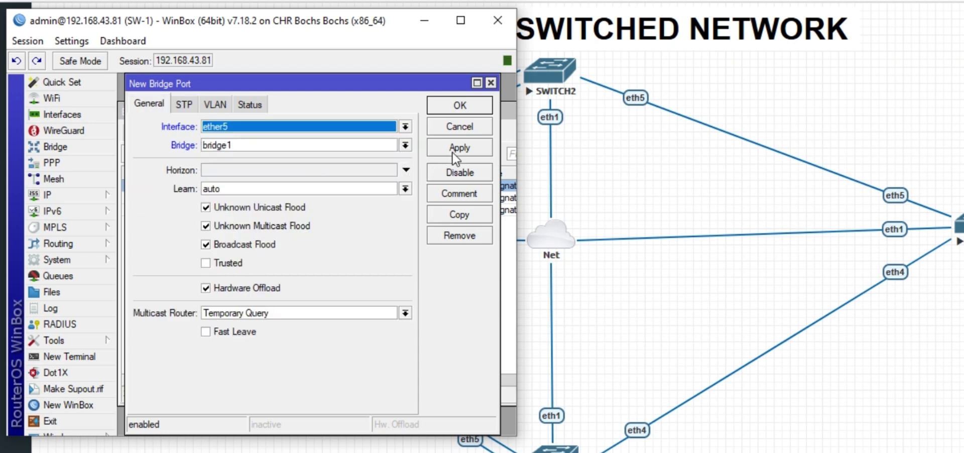
pyautogui.click(446, 107)
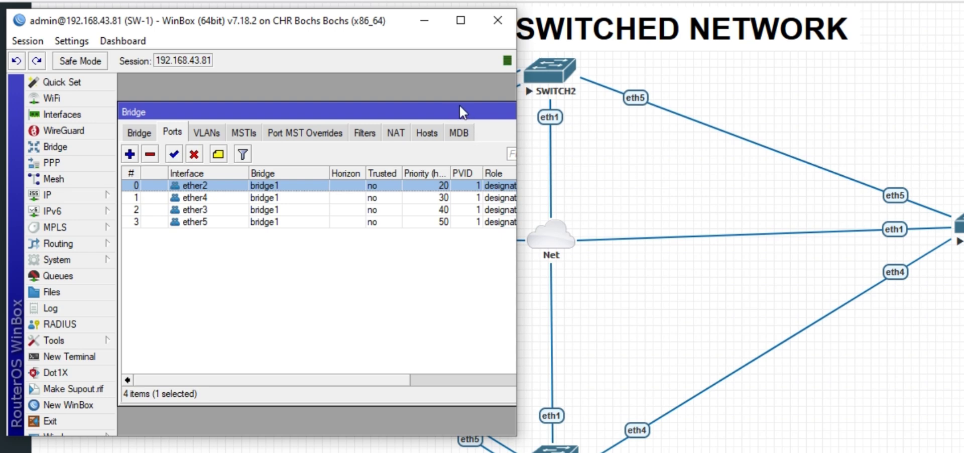
# - Maximize the bridge window and widen the SW-1 session window to examine the role of each bridge port
pyautogui.doubleClick(441, 107)
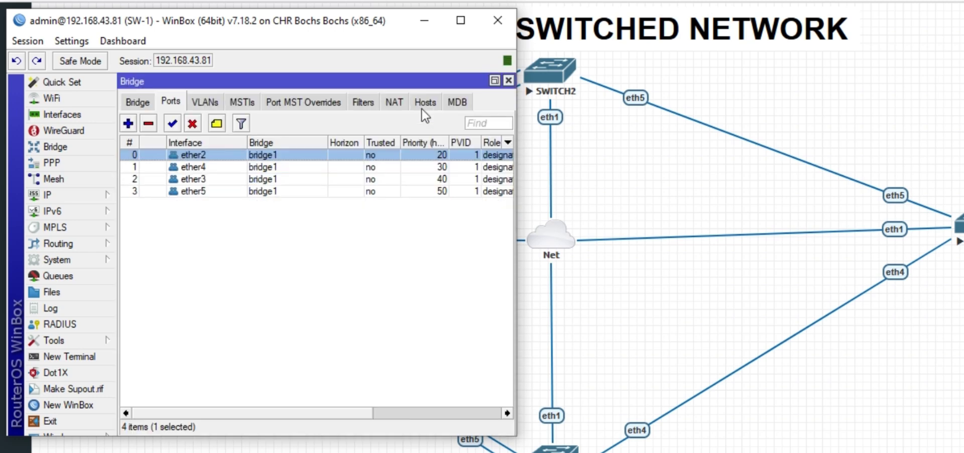
pyautogui.click(422, 105)
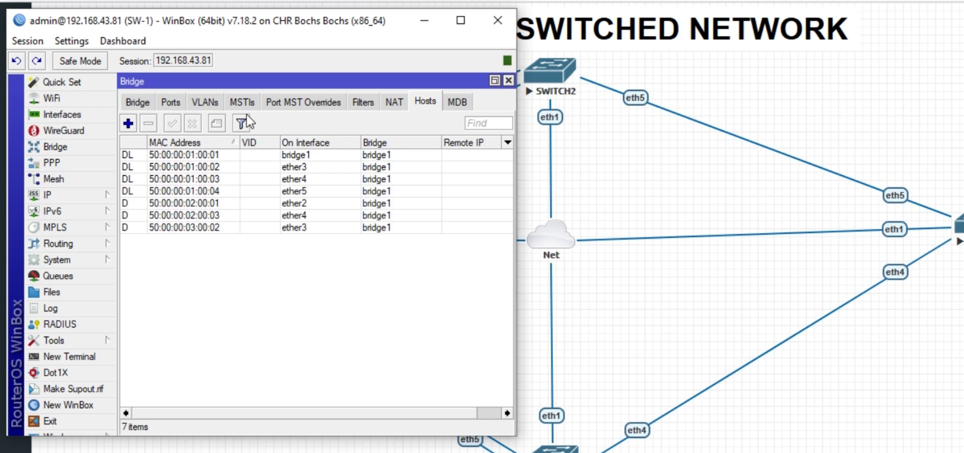
pyautogui.click(170, 103)
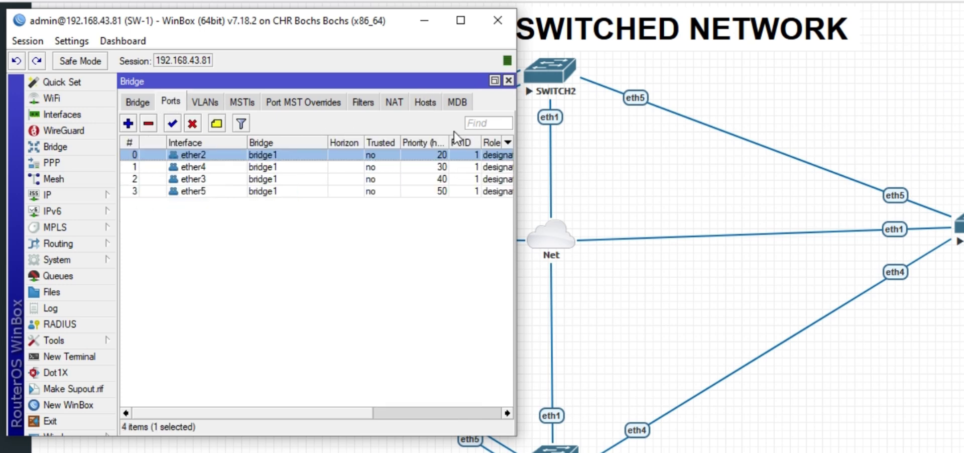
pyautogui.moveTo(517, 103); pyautogui.dragTo(564, 109)
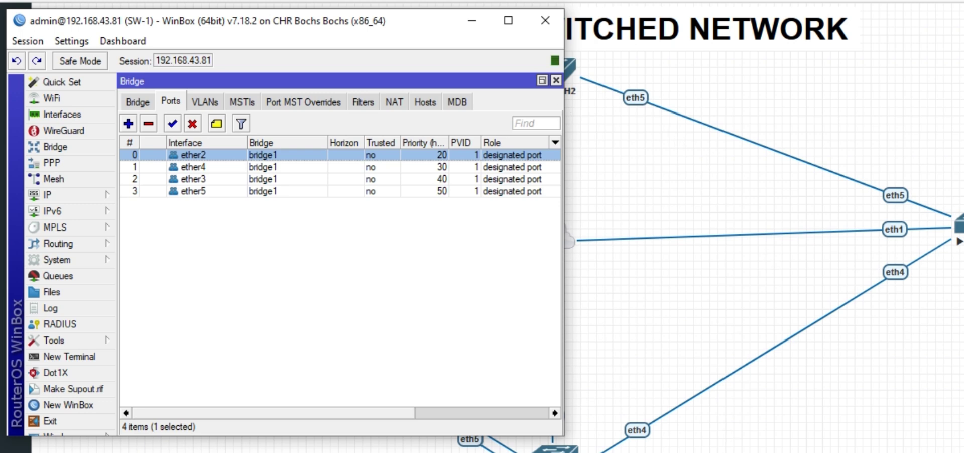
# - Switch to the SW-4 session (192.168.43.84) and start a new bridge port in bridge1 with ether5 as its interface
pyautogui.moveTo(733, 451)
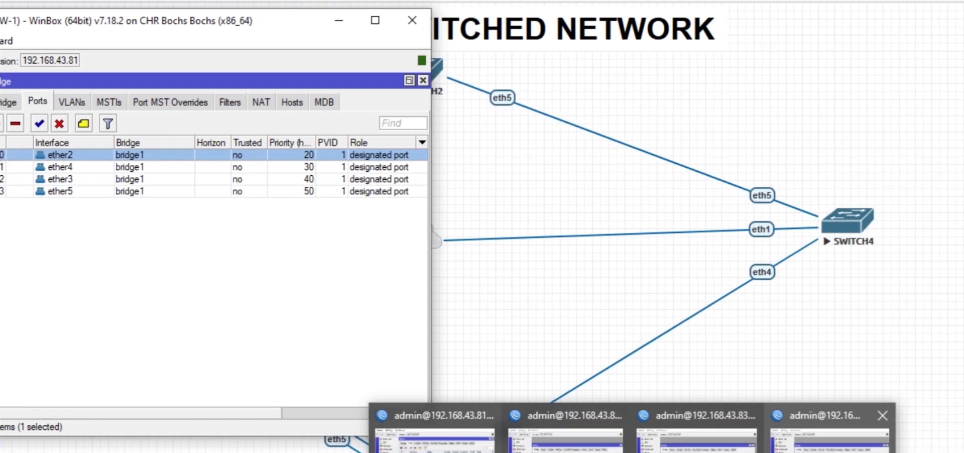
pyautogui.click(934, 434)
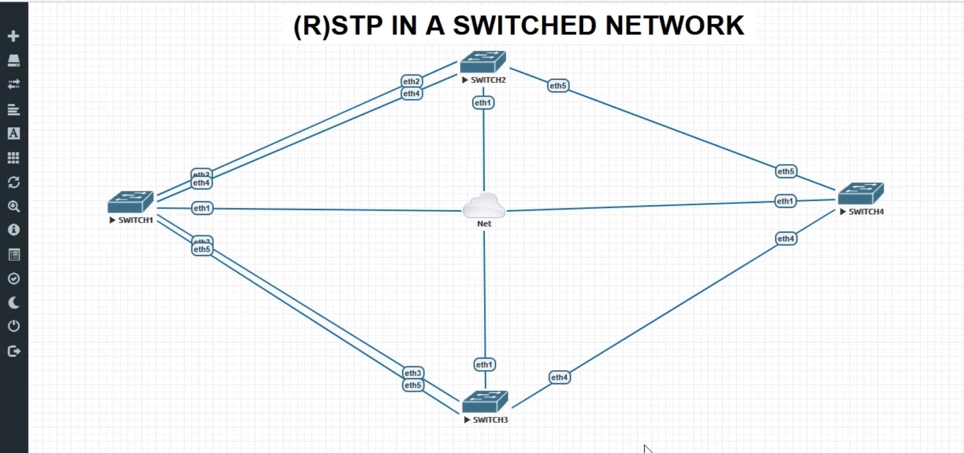
pyautogui.moveTo(647, 451)
pyautogui.click(357, 428)
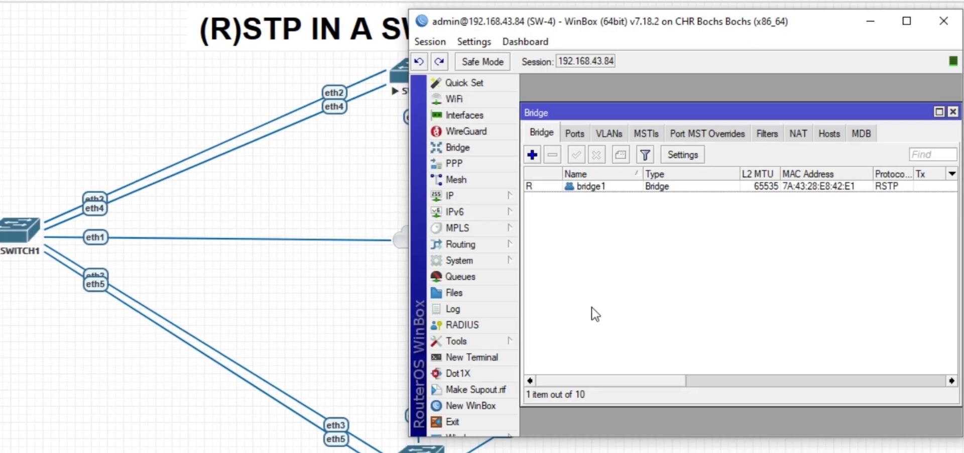
pyautogui.click(575, 134)
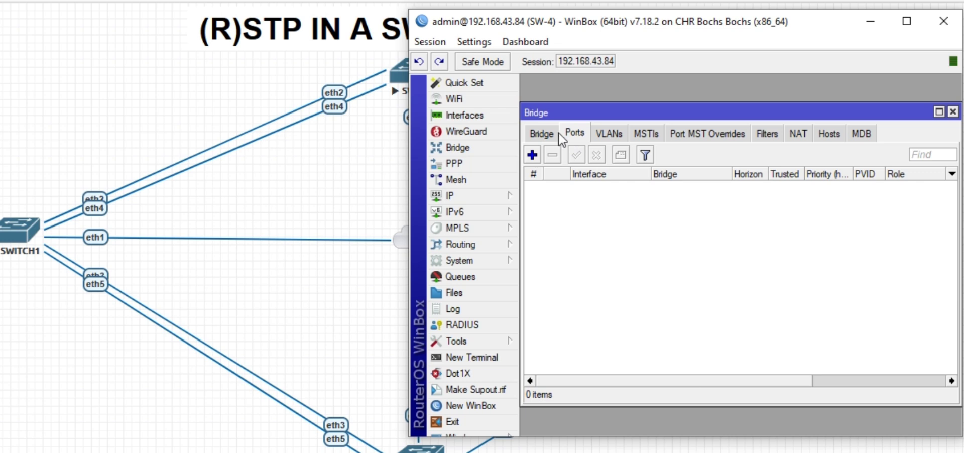
pyautogui.click(534, 152)
pyautogui.click(658, 127)
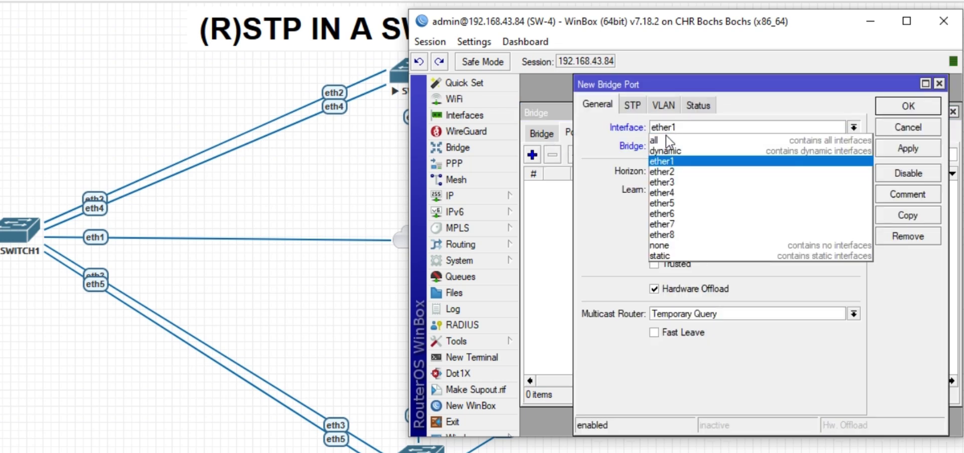
pyautogui.click(677, 203)
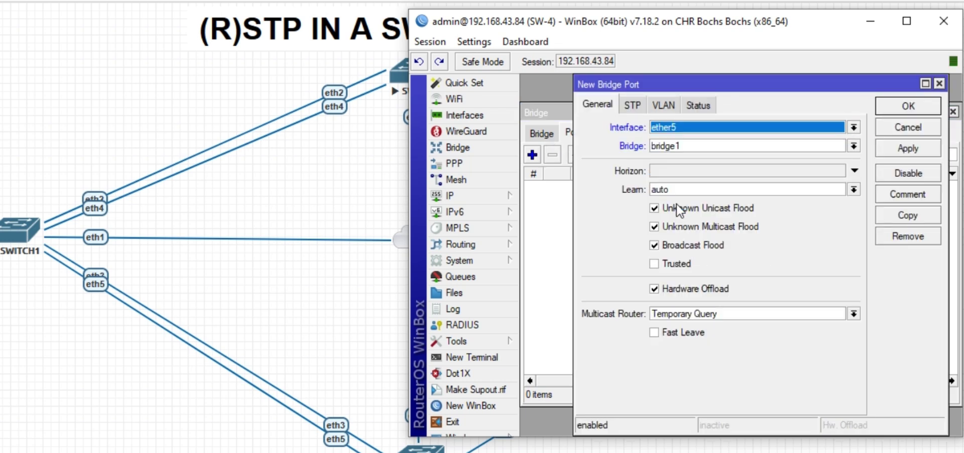
# - Give SW-4's new ether5 bridge port an STP path cost of 10 and save the port
pyautogui.click(628, 106)
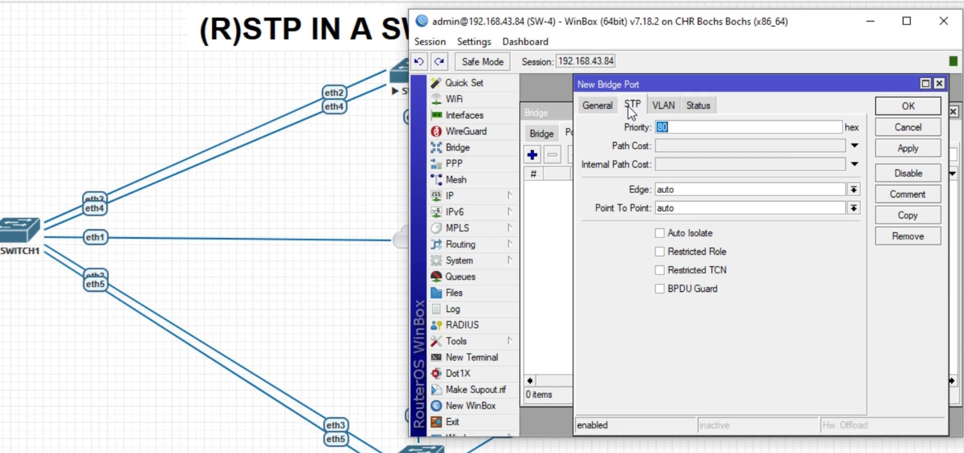
pyautogui.click(666, 142)
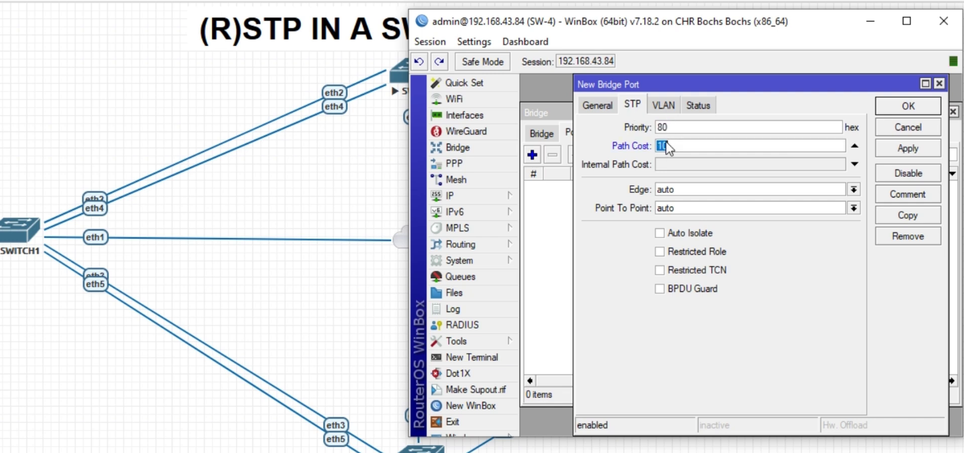
pyautogui.click(917, 146)
pyautogui.click(906, 106)
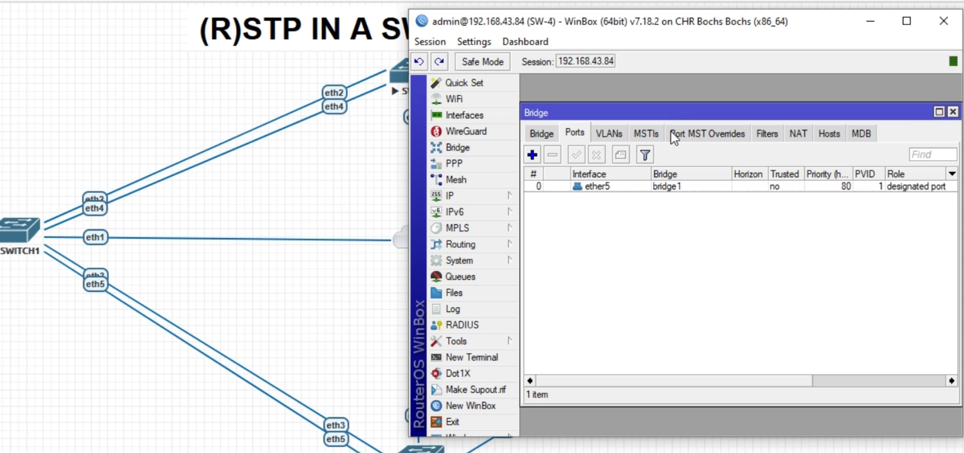
# - Add a bridge port on SW-4 for ether4 in bridge1 with an STP path cost of 20
pyautogui.click(533, 155)
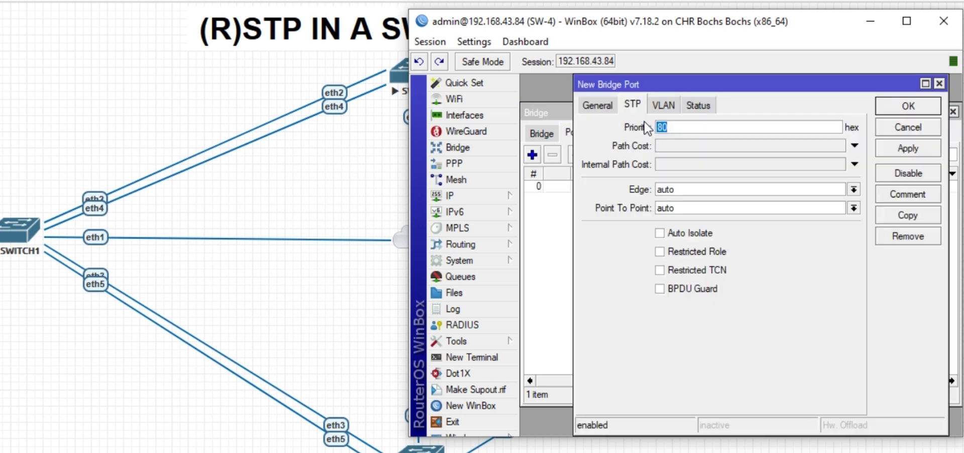
pyautogui.click(663, 128)
pyautogui.click(661, 147)
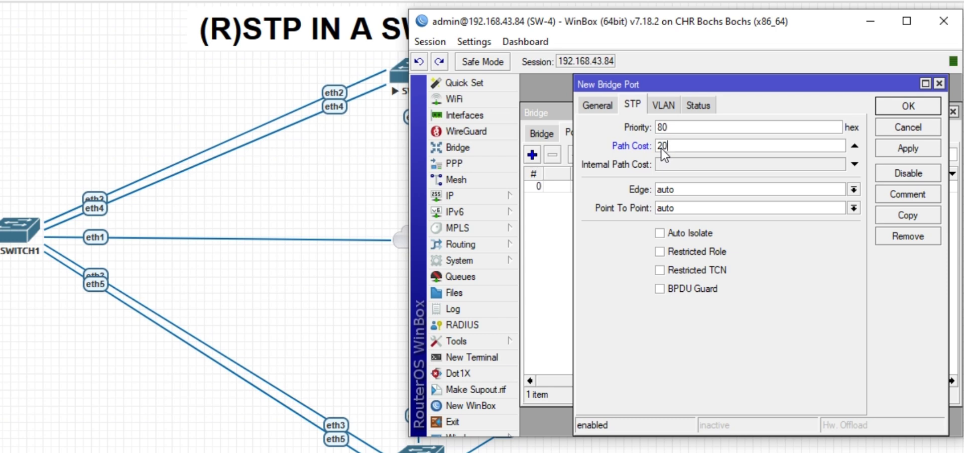
pyautogui.write('20')
pyautogui.click(588, 107)
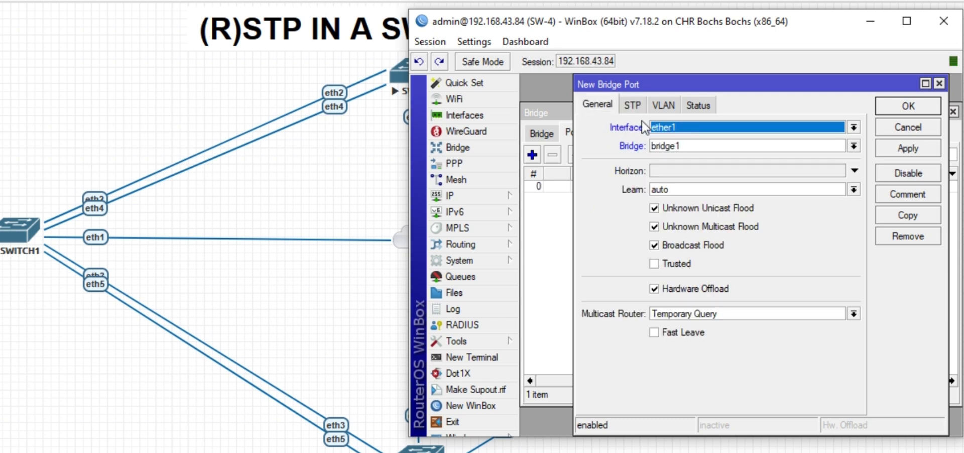
pyautogui.click(685, 127)
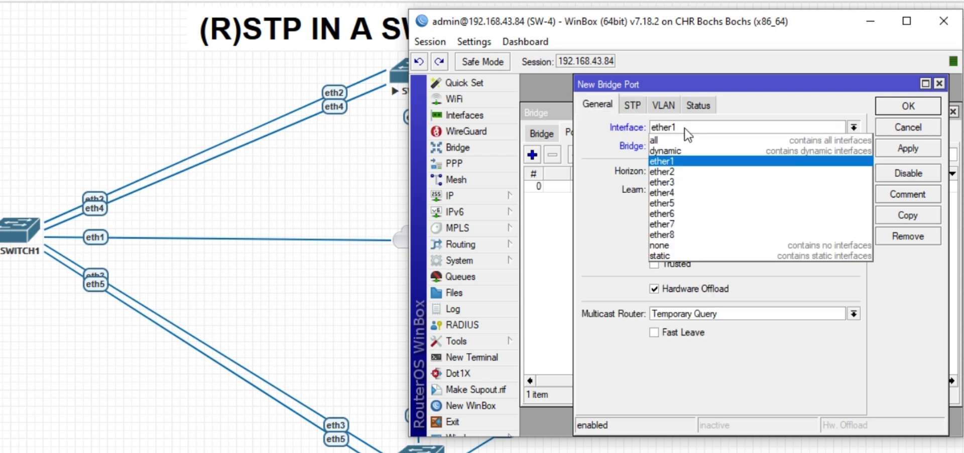
pyautogui.click(662, 193)
pyautogui.click(899, 149)
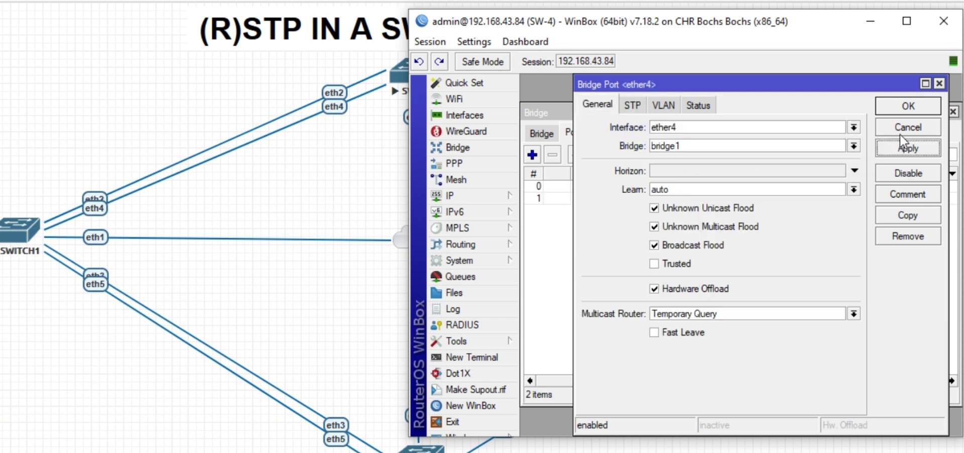
pyautogui.click(902, 107)
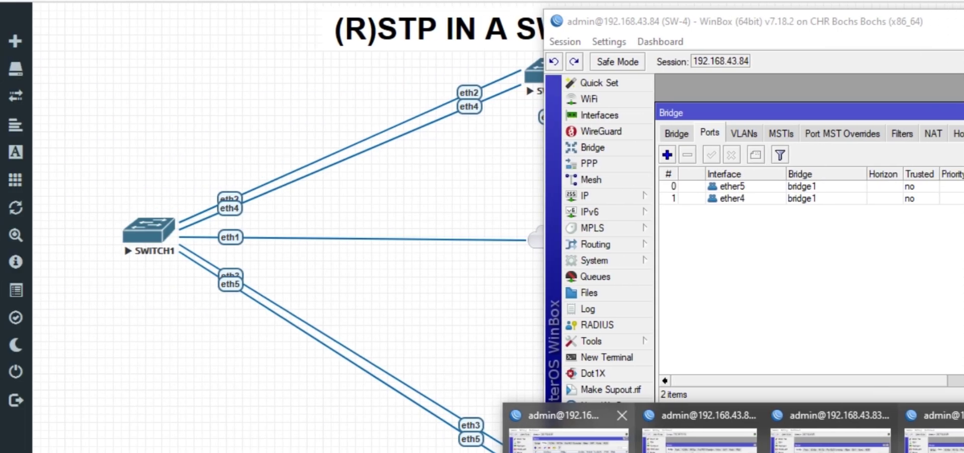
# - Switch to the SW-1 session (192.168.43.81) and start a new VLAN interface named TEST
pyautogui.click(415, 415)
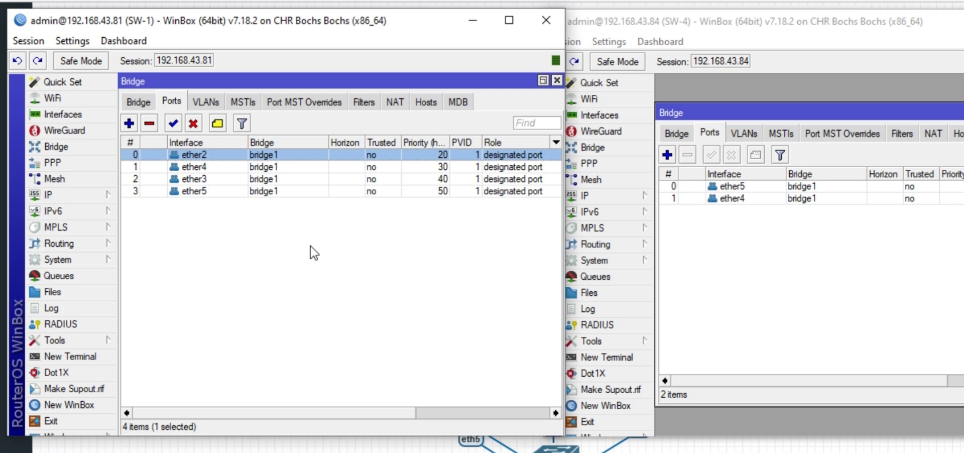
pyautogui.click(86, 111)
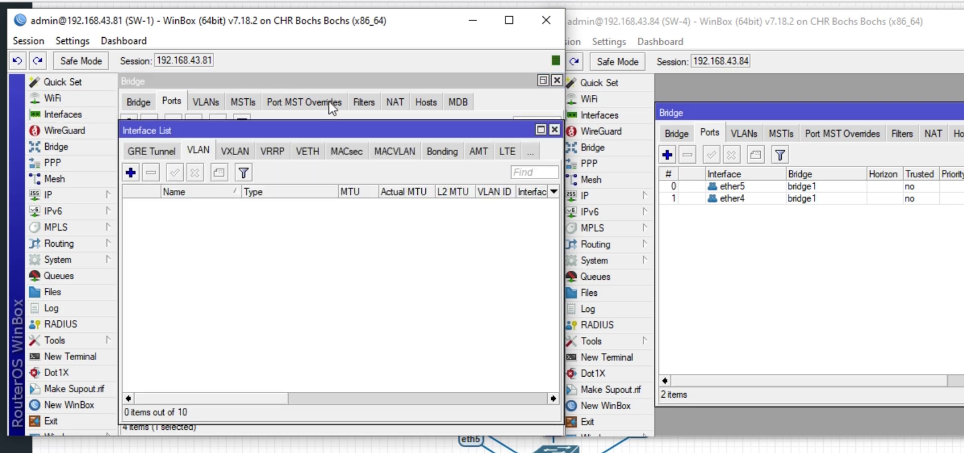
pyautogui.click(134, 172)
pyautogui.click(236, 127)
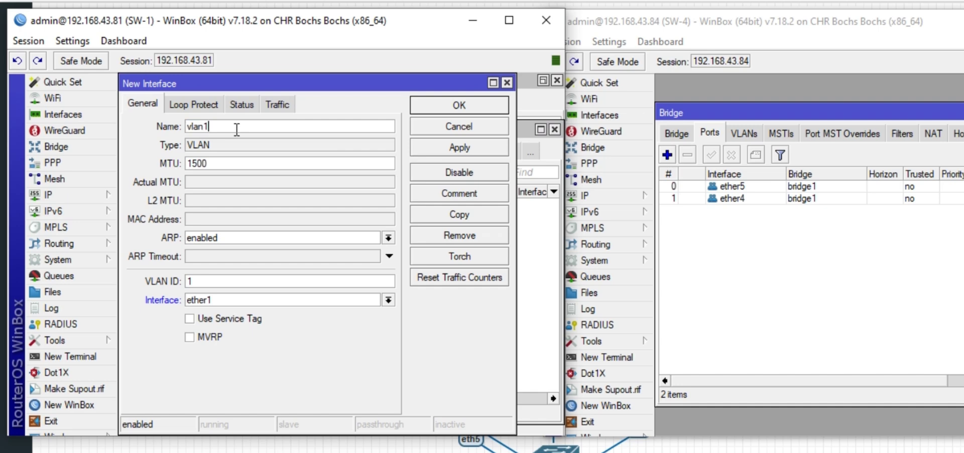
pyautogui.press('BackSpace')
pyautogui.press('BackSpace')
pyautogui.press('BackSpace')
pyautogui.press('BackSpace')
pyautogui.press('BackSpace')
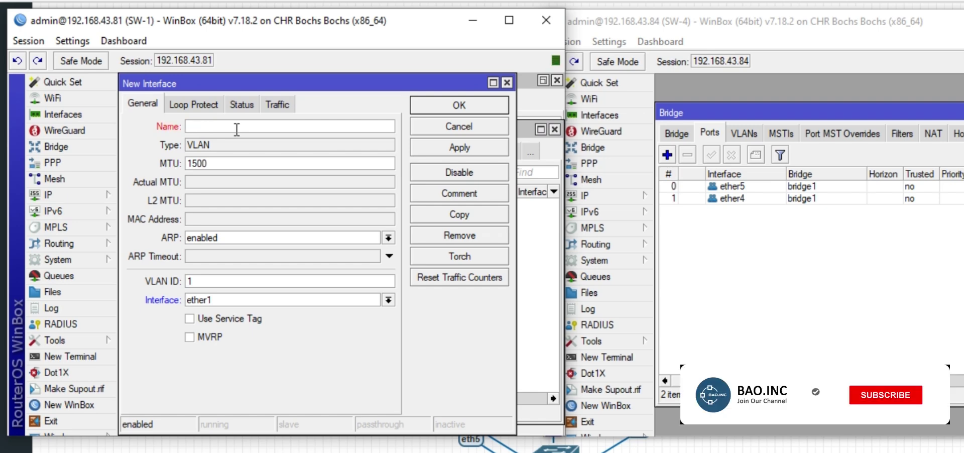
pyautogui.write('TEST')
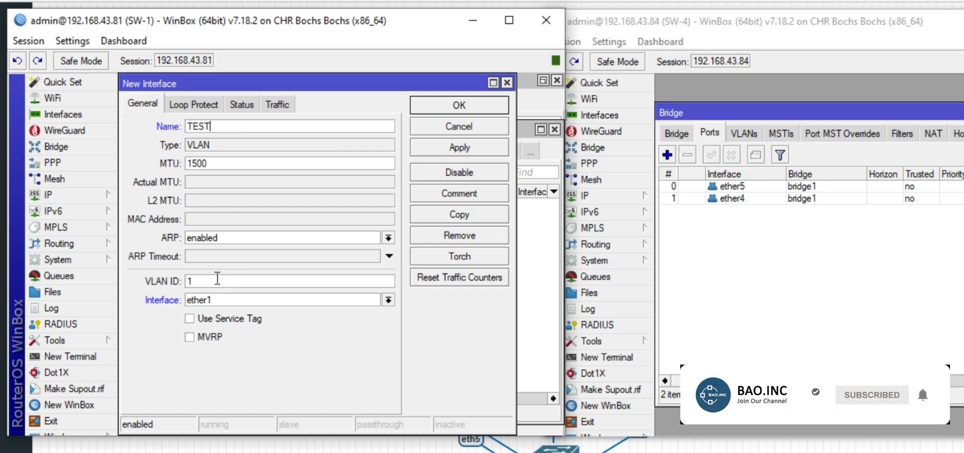
# - Give SW-1's new TEST interface VLAN ID 100 on bridge1 and save it
pyautogui.click(218, 279)
pyautogui.press('BackSpace')
pyautogui.write('100')
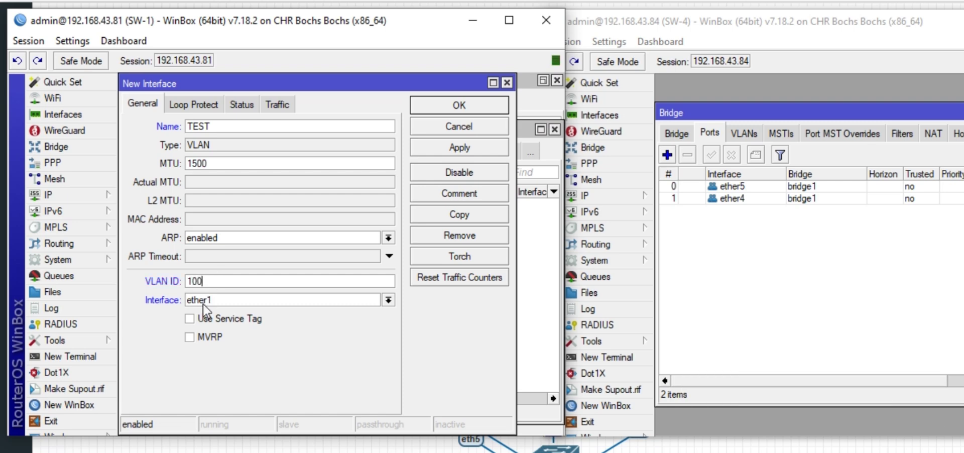
pyautogui.click(203, 303)
pyautogui.click(202, 312)
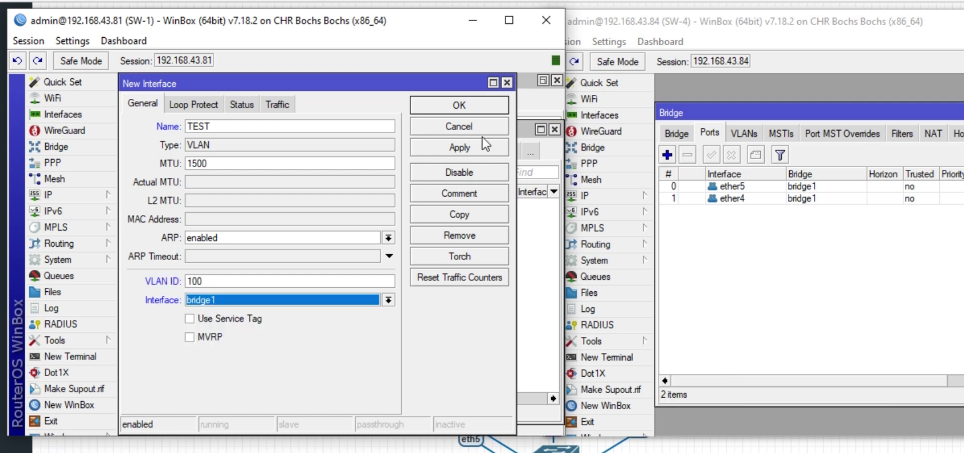
pyautogui.click(472, 148)
pyautogui.click(457, 105)
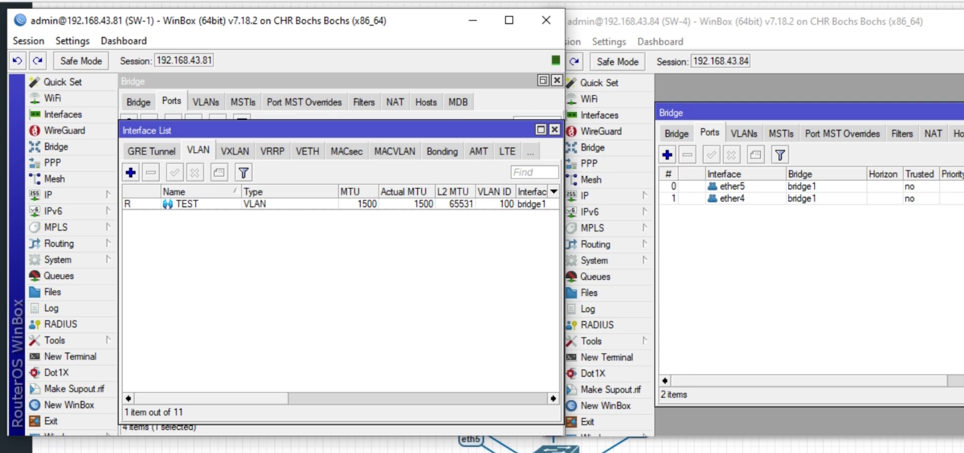
# - Switch to the SW-2 session (192.168.43.82) and add ether2 as a port of bridge1
pyautogui.click(699, 422)
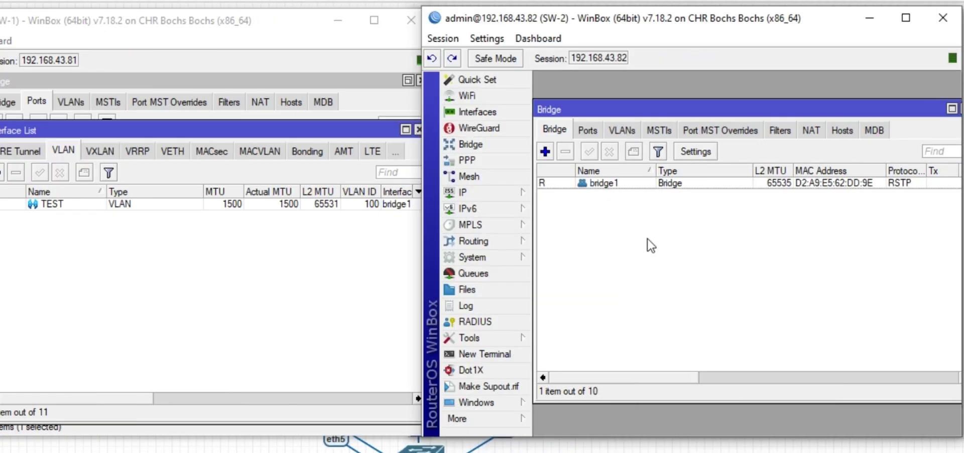
pyautogui.click(589, 130)
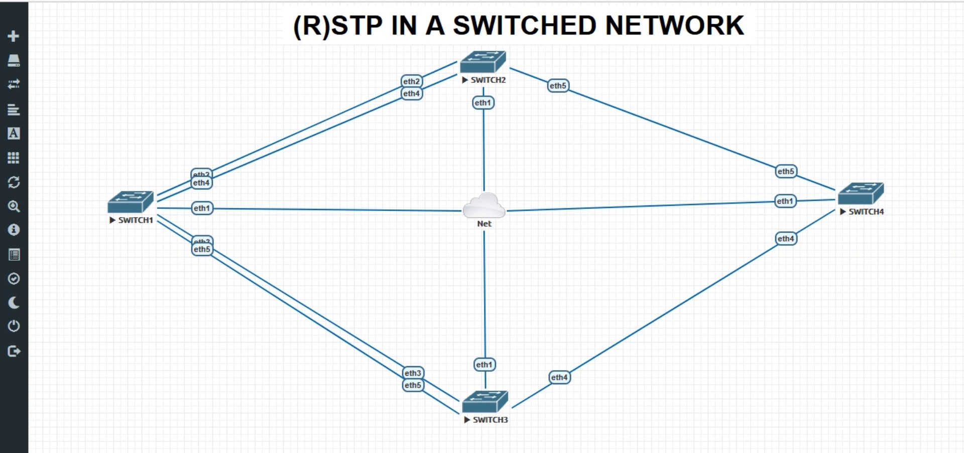
pyautogui.moveTo(636, 452)
pyautogui.click(618, 416)
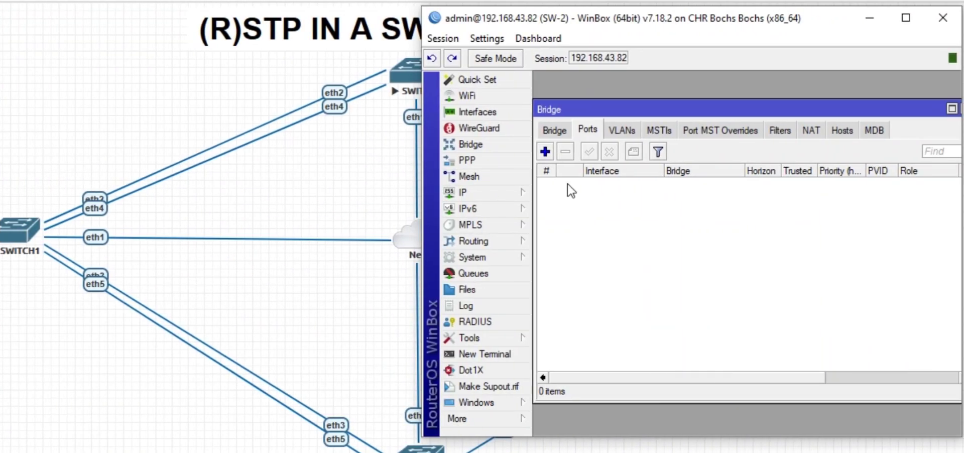
pyautogui.click(546, 151)
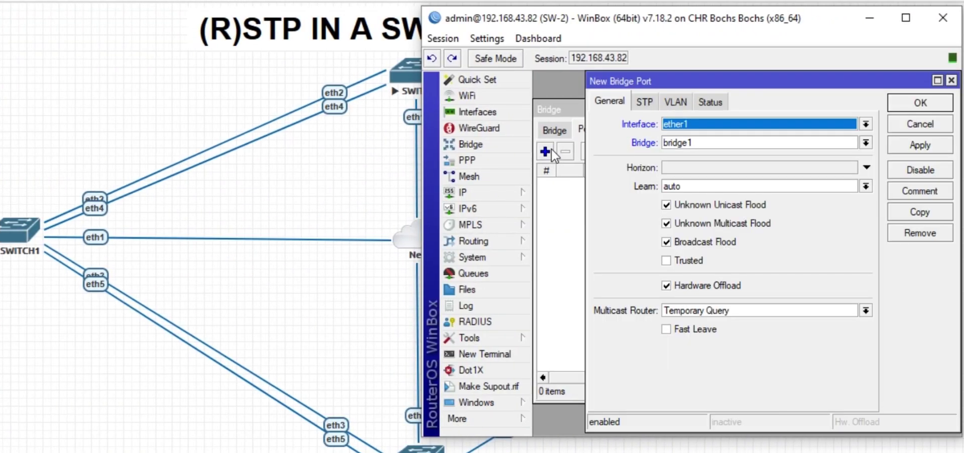
pyautogui.click(680, 122)
pyautogui.click(681, 170)
pyautogui.click(914, 146)
# - Copy SW-2's ether2 bridge port to add ether4 to bridge1 with the same settings
pyautogui.click(915, 212)
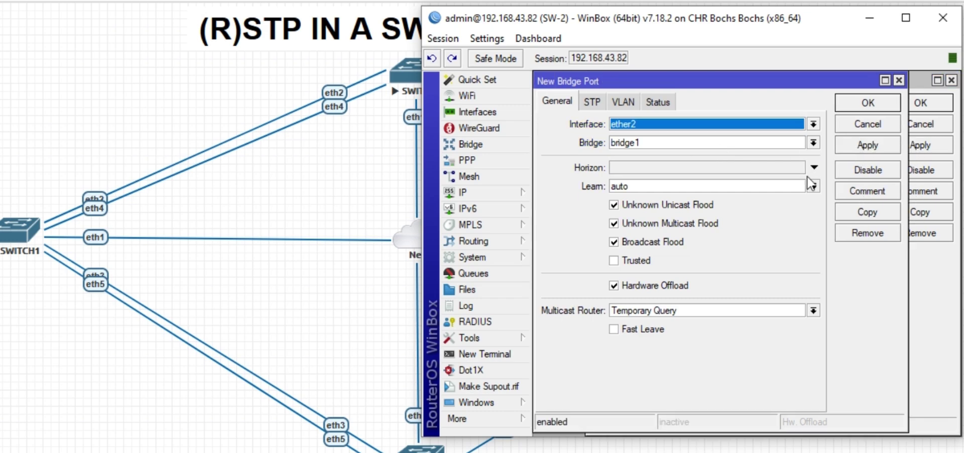
pyautogui.click(666, 121)
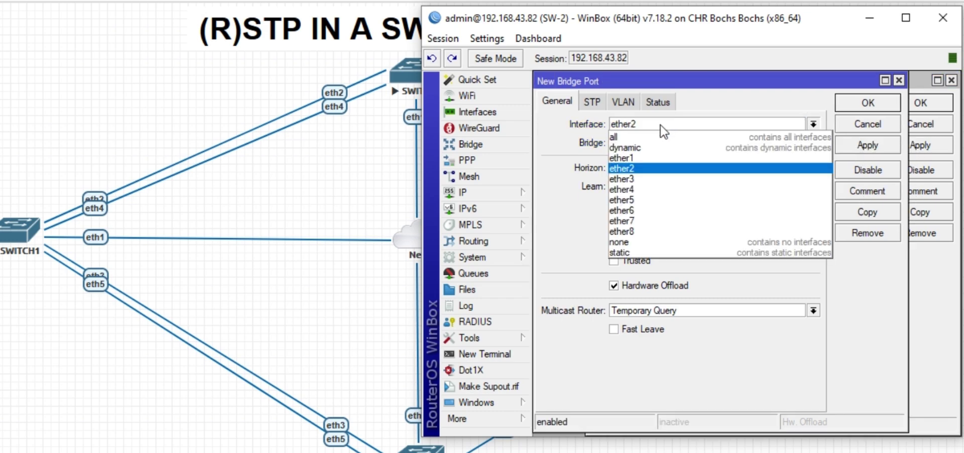
pyautogui.click(633, 189)
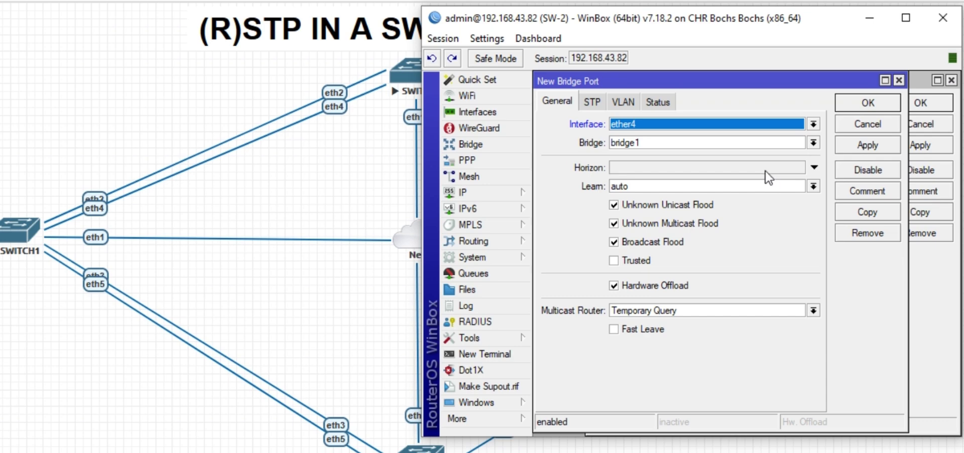
pyautogui.click(861, 145)
# - Copy SW-2's ether4 bridge port for ether5 in bridge1, save it and close the port dialogs
pyautogui.click(874, 209)
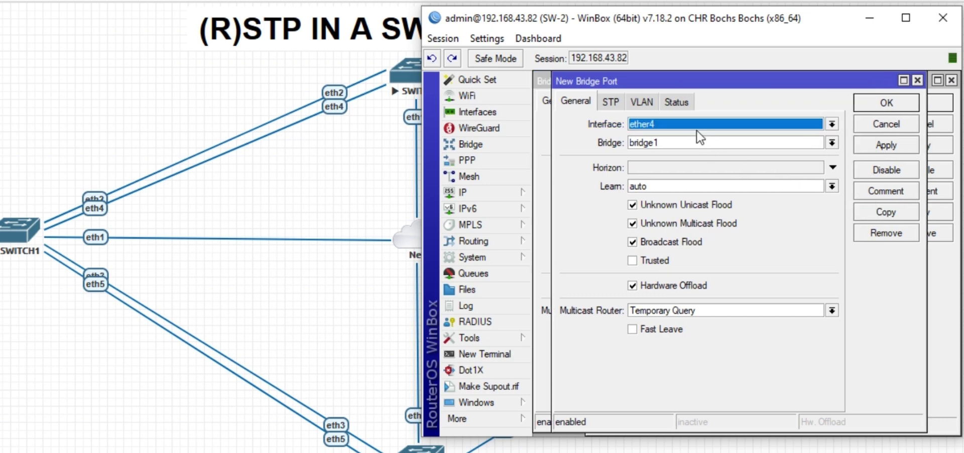
pyautogui.click(683, 121)
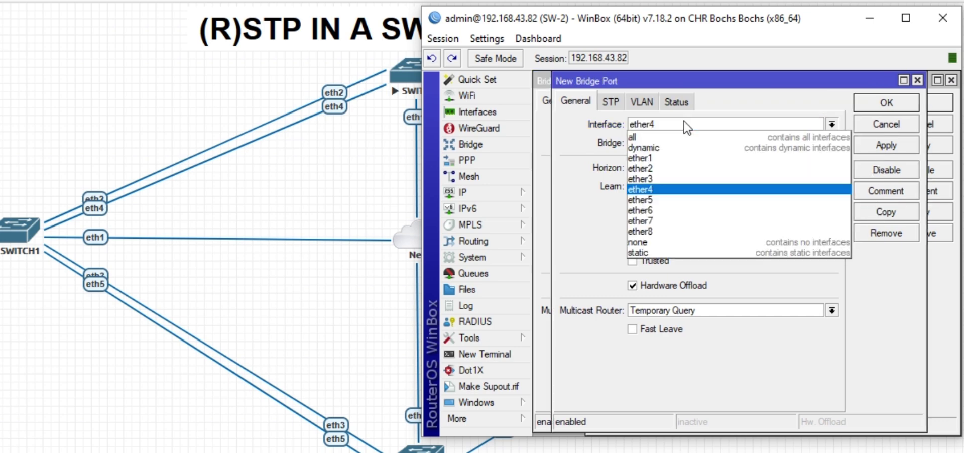
pyautogui.click(648, 200)
pyautogui.click(893, 145)
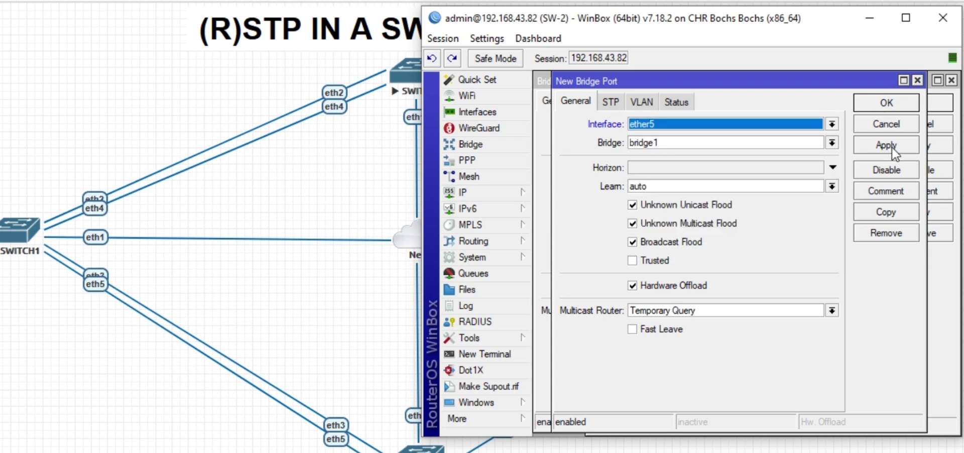
pyautogui.click(876, 103)
pyautogui.click(911, 104)
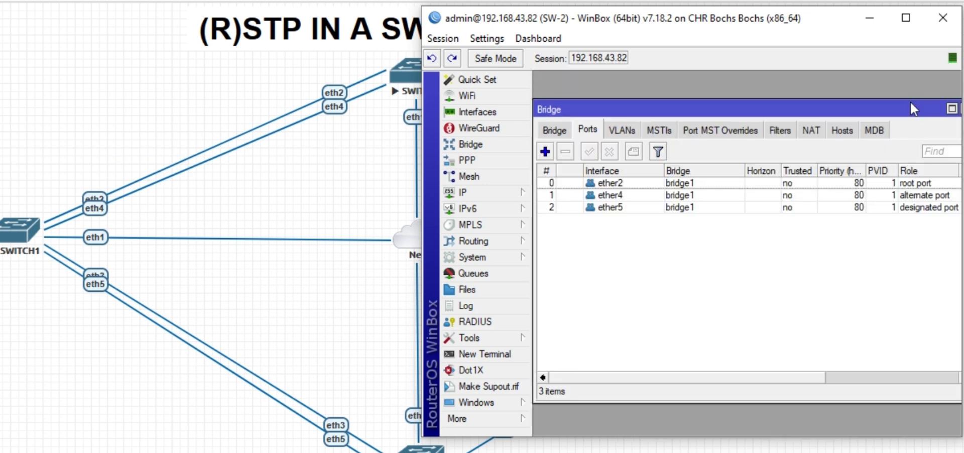
# - Create a VLAN interface on SW-2 named TEST with VLAN ID 100 on bridge1
pyautogui.click(489, 112)
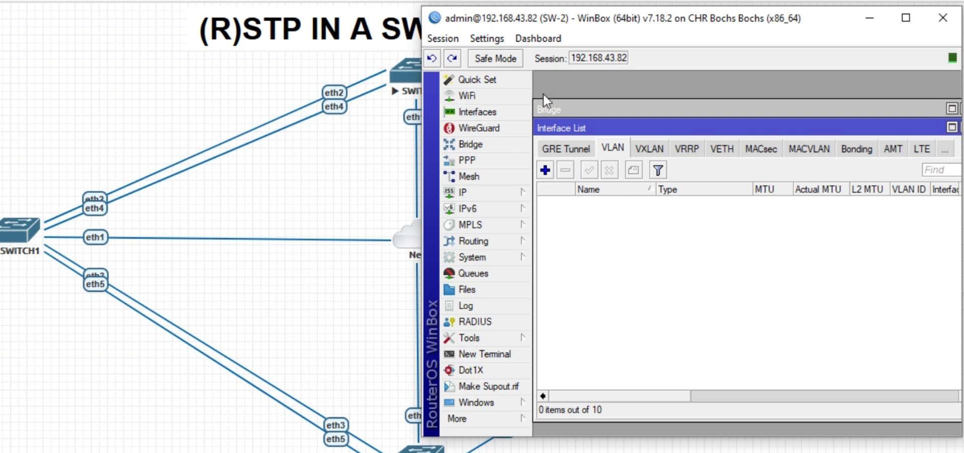
pyautogui.click(545, 170)
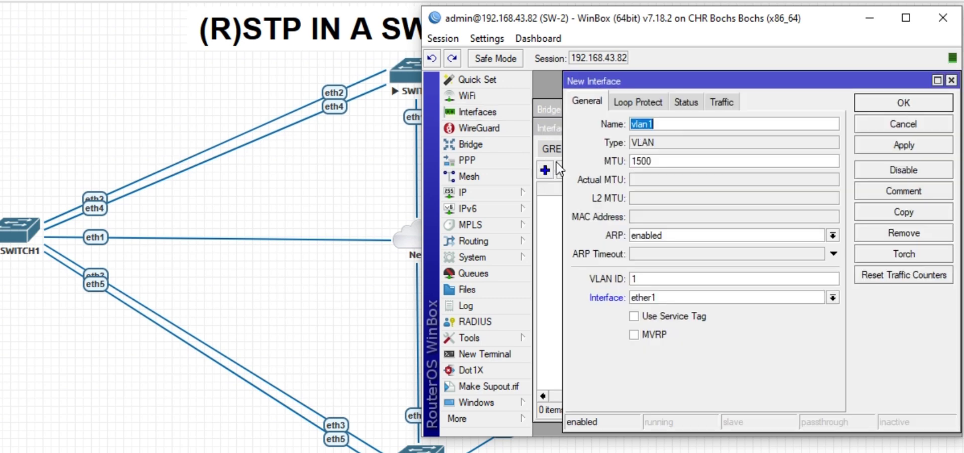
pyautogui.write('TEST')
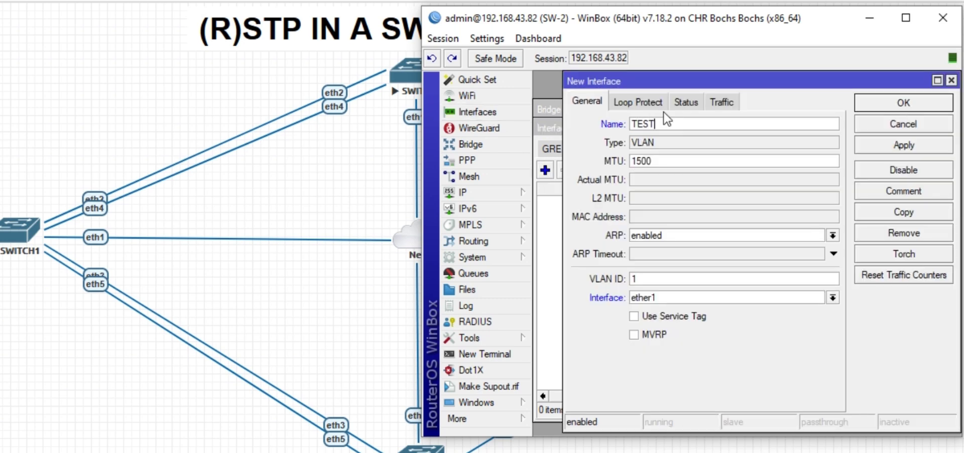
pyautogui.click(644, 278)
pyautogui.write('00')
pyautogui.click(646, 298)
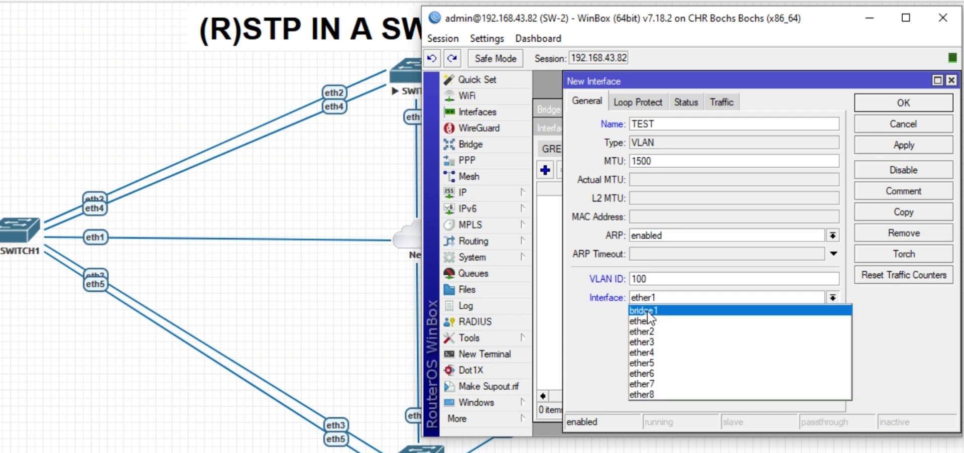
pyautogui.click(647, 311)
pyautogui.click(909, 144)
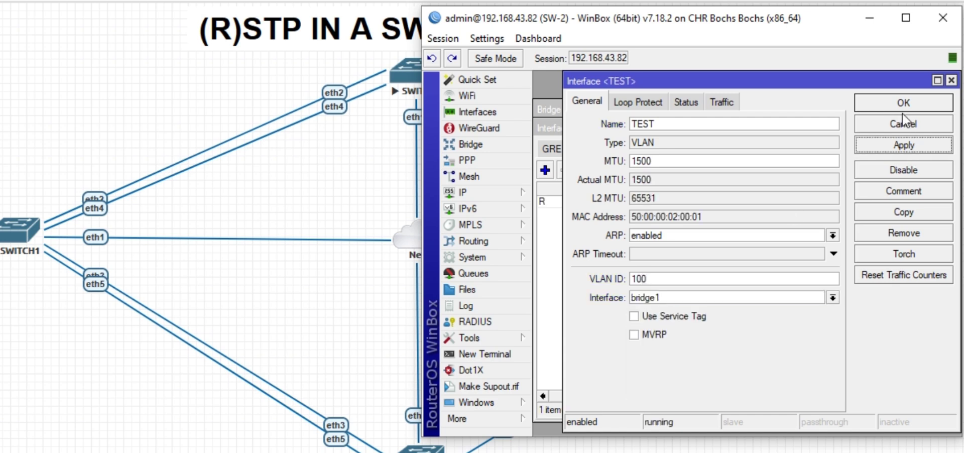
pyautogui.click(894, 102)
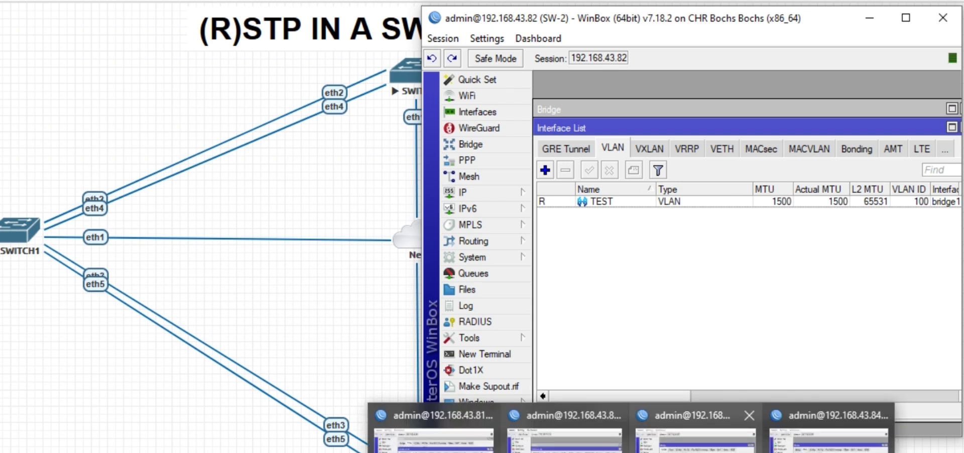
# - Switch to the SW-3 session (192.168.43.83) and add ether3 as a port of bridge1
pyautogui.click(696, 426)
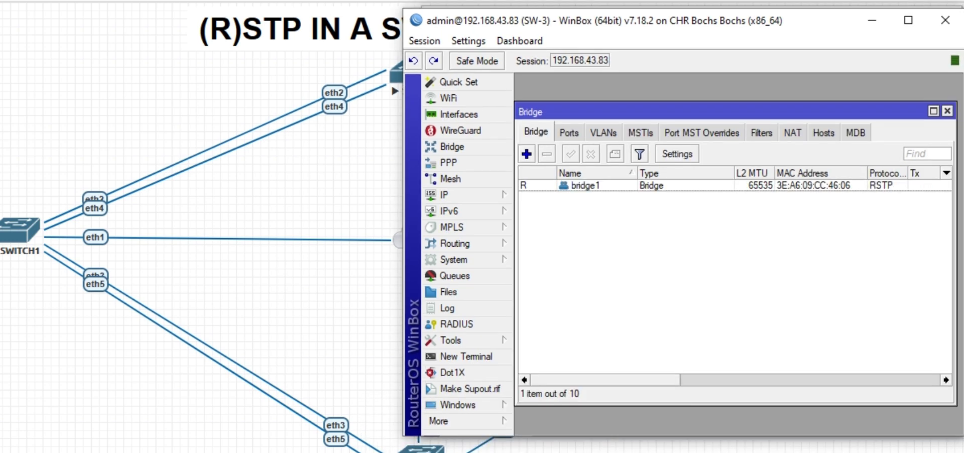
pyautogui.click(569, 133)
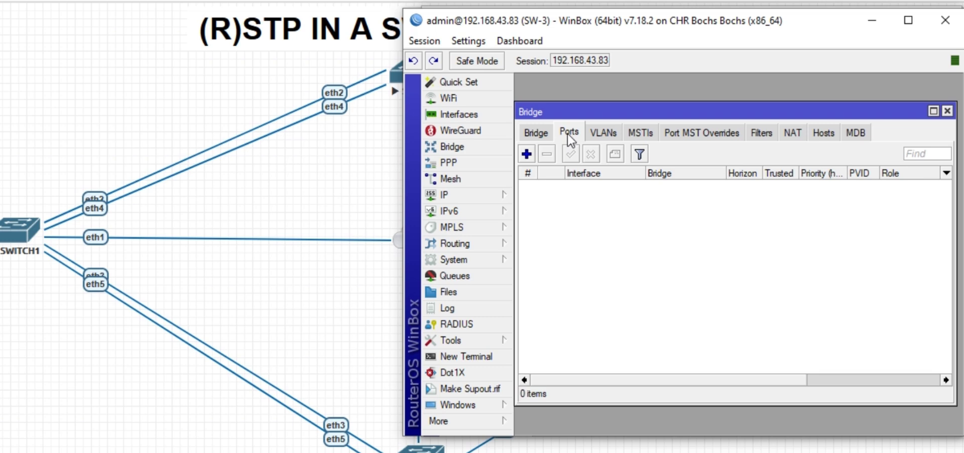
pyautogui.click(391, 83)
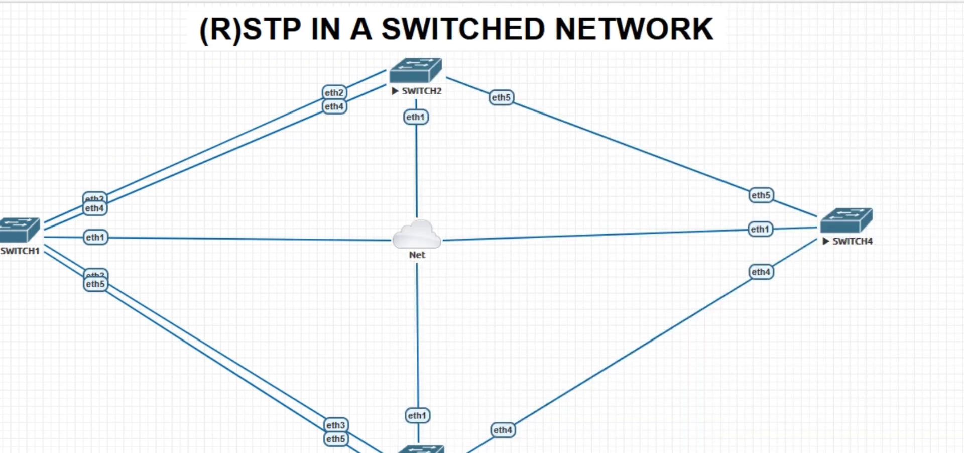
pyautogui.click(696, 432)
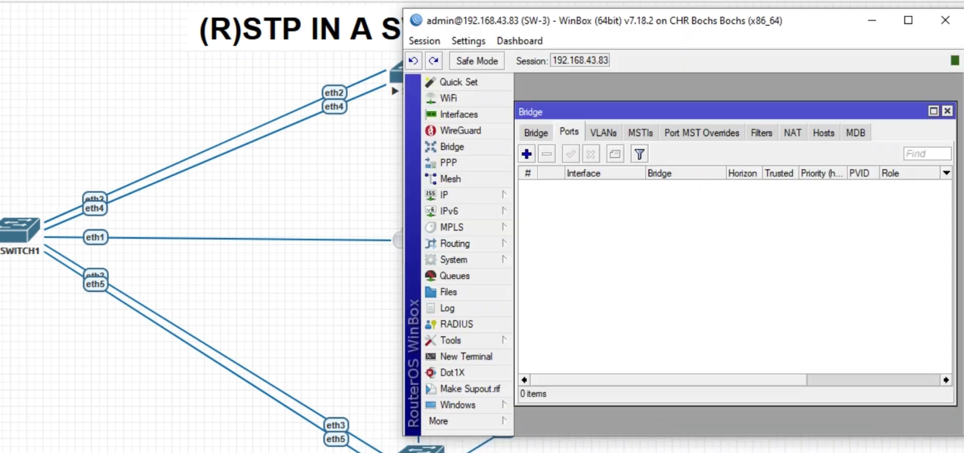
pyautogui.click(527, 154)
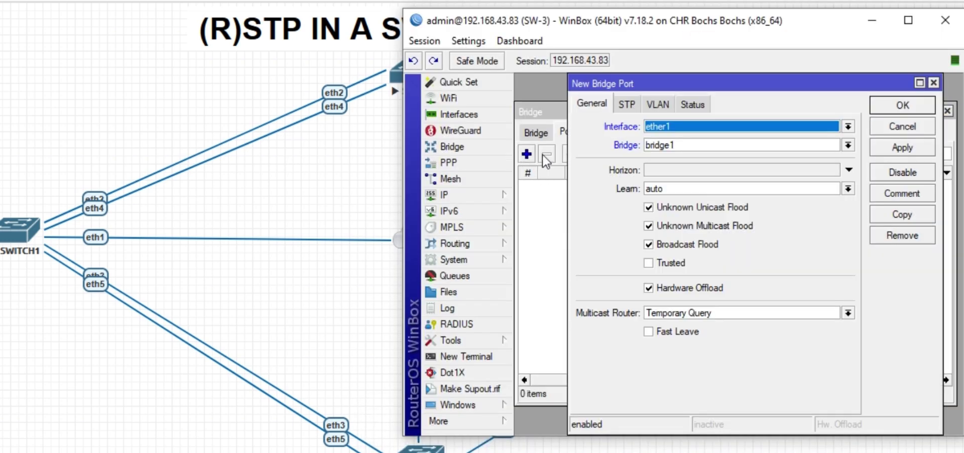
pyautogui.click(663, 126)
pyautogui.click(668, 181)
pyautogui.click(902, 147)
# - Copy SW-3's ether3 bridge port to add ether4 to bridge1 with the same settings
pyautogui.click(896, 215)
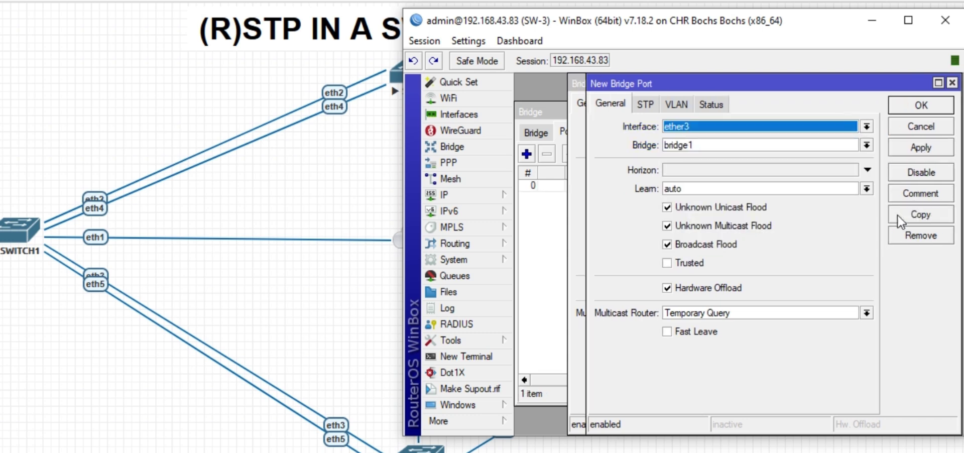
pyautogui.click(699, 126)
pyautogui.click(674, 191)
pyautogui.click(919, 147)
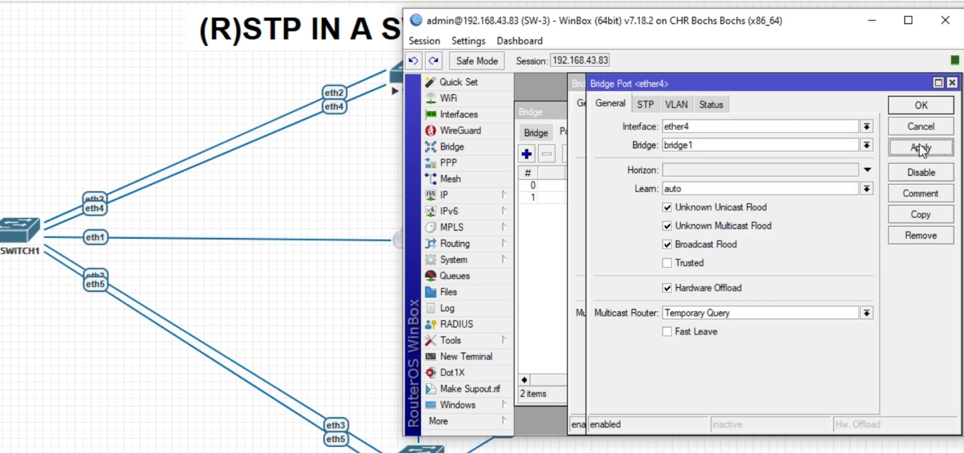
# - Copy SW-3's ether4 bridge port for ether5 in bridge1, save it and close the port dialogs
pyautogui.click(917, 213)
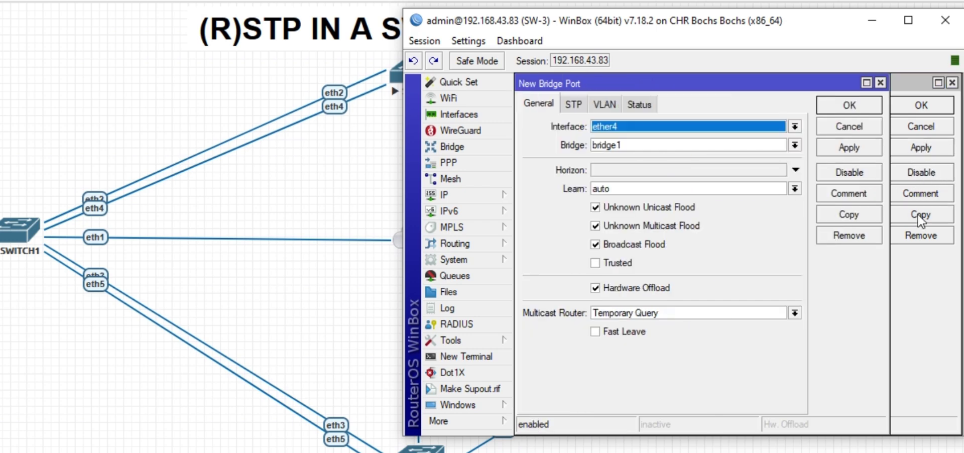
pyautogui.click(682, 125)
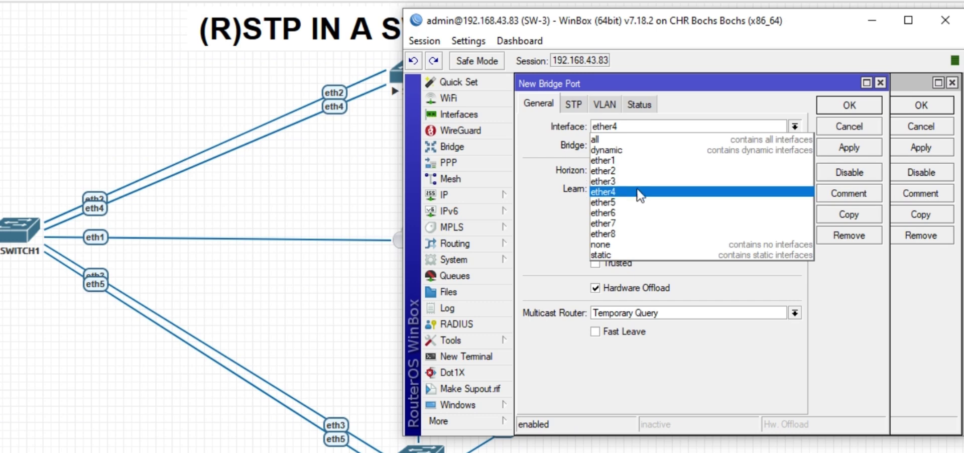
pyautogui.click(678, 204)
pyautogui.click(848, 151)
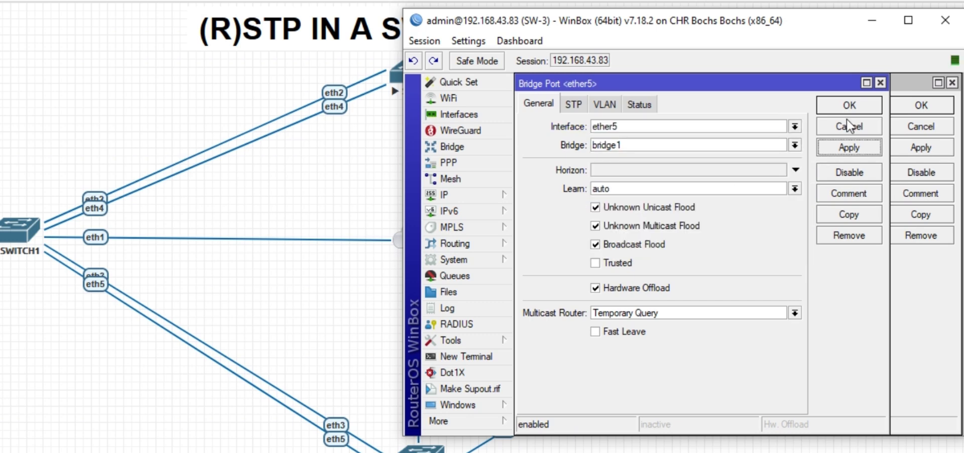
pyautogui.click(840, 106)
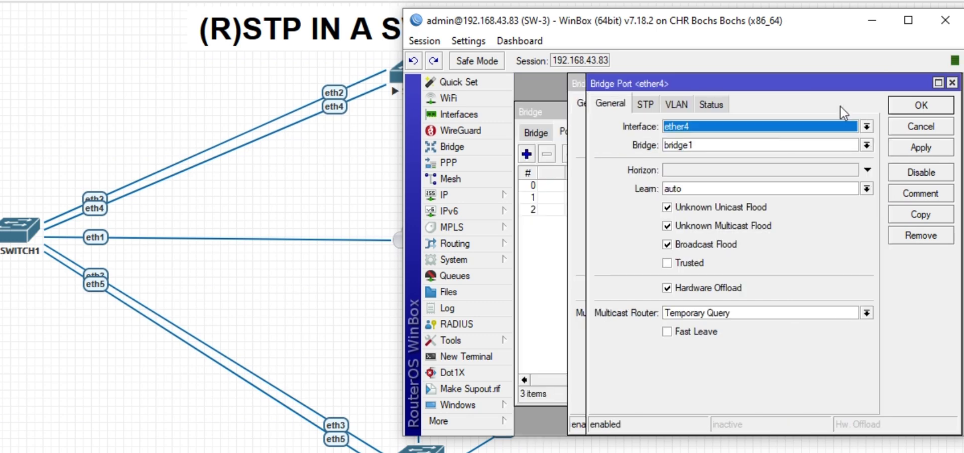
pyautogui.click(919, 104)
# - Create a VLAN interface on SW-3 named TEST with VLAN ID 100 on bridge1
pyautogui.click(481, 113)
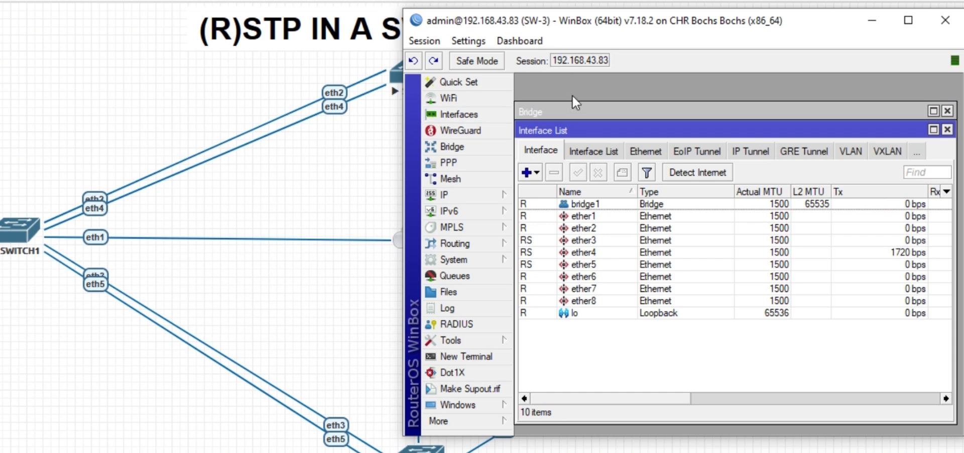
pyautogui.click(851, 151)
pyautogui.click(526, 173)
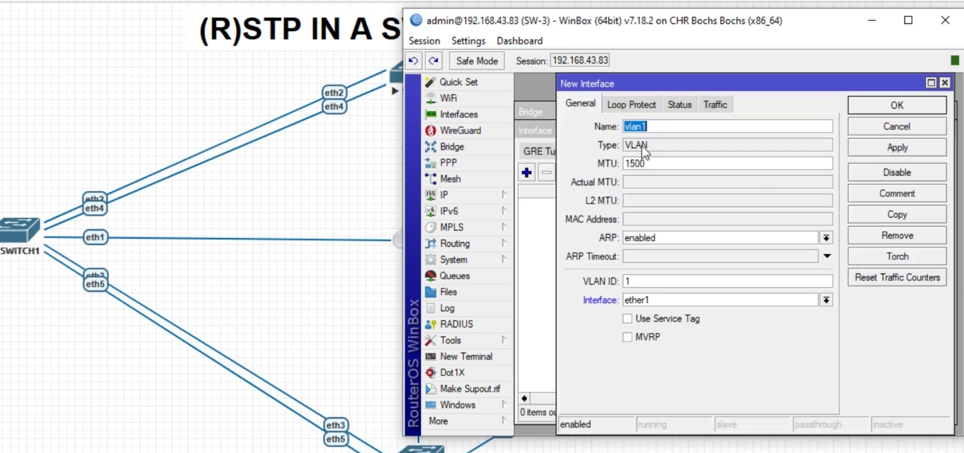
pyautogui.write('TEST')
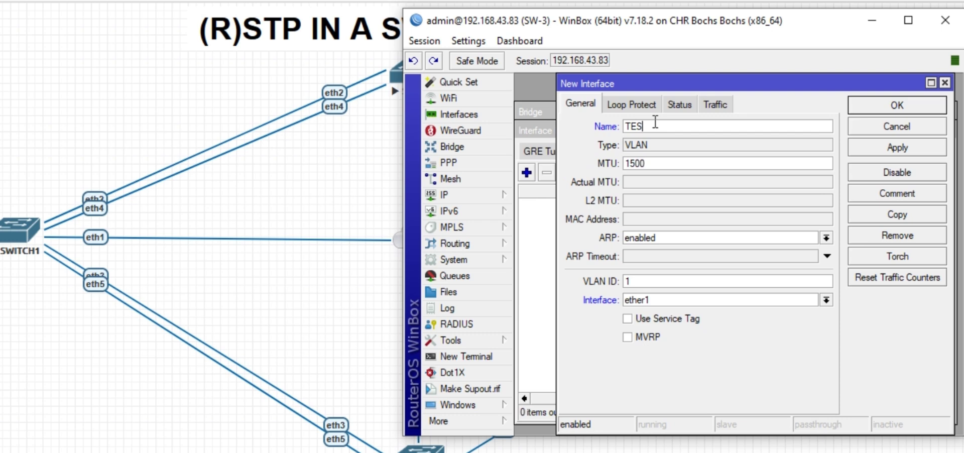
pyautogui.click(640, 282)
pyautogui.write('00')
pyautogui.click(637, 301)
pyautogui.click(638, 313)
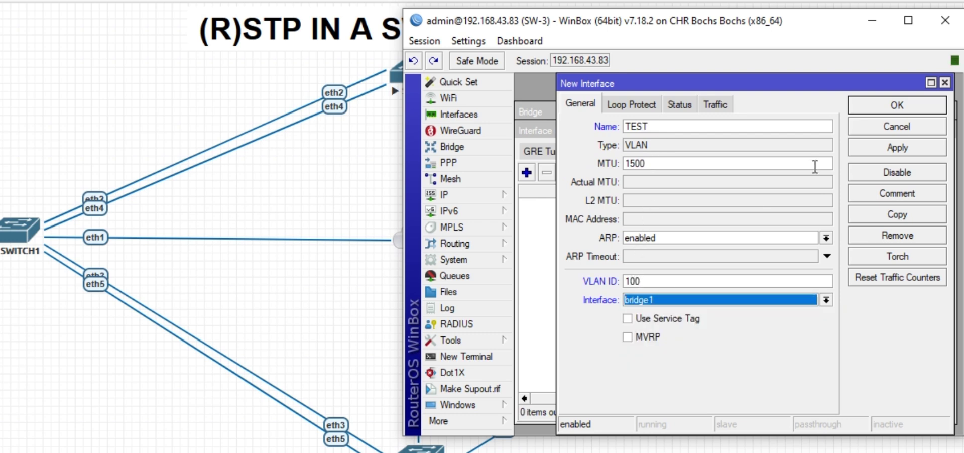
pyautogui.click(878, 154)
pyautogui.click(872, 106)
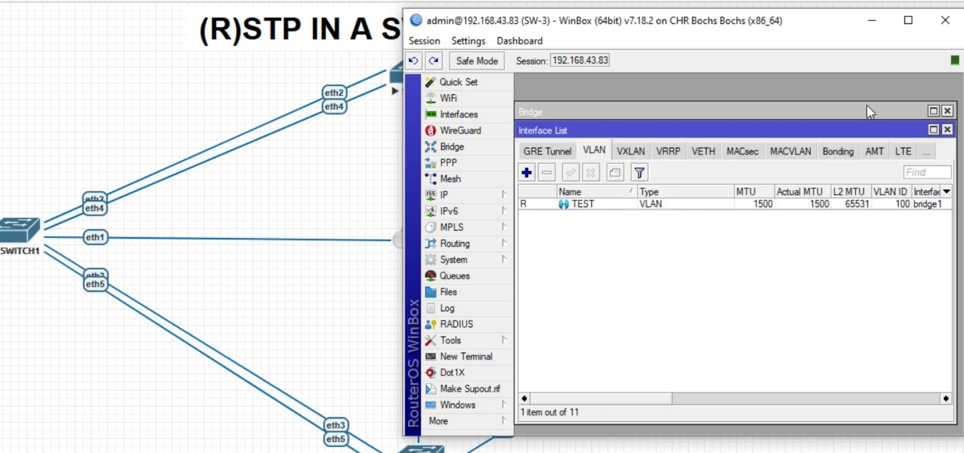
# - Add the IP address 10.10.10.1/24 to the TEST interface on SW-1 (192.168.43.81)
pyautogui.moveTo(668, 451)
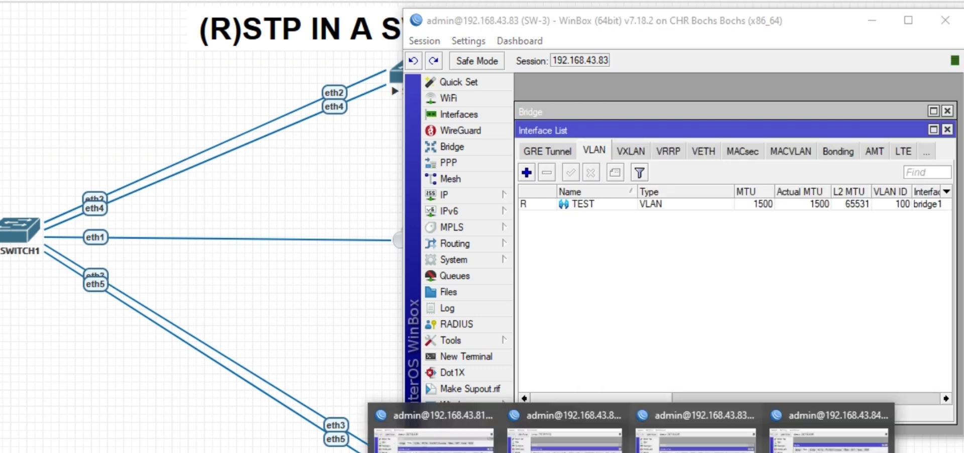
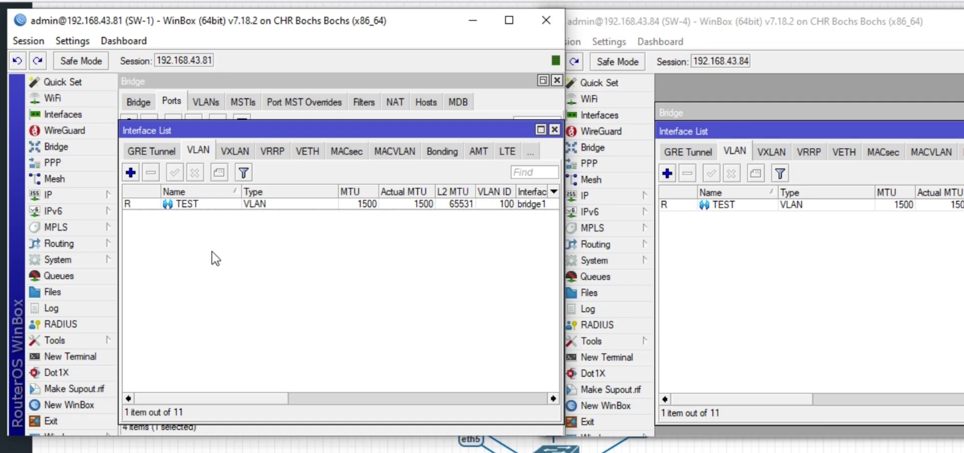
pyautogui.click(83, 194)
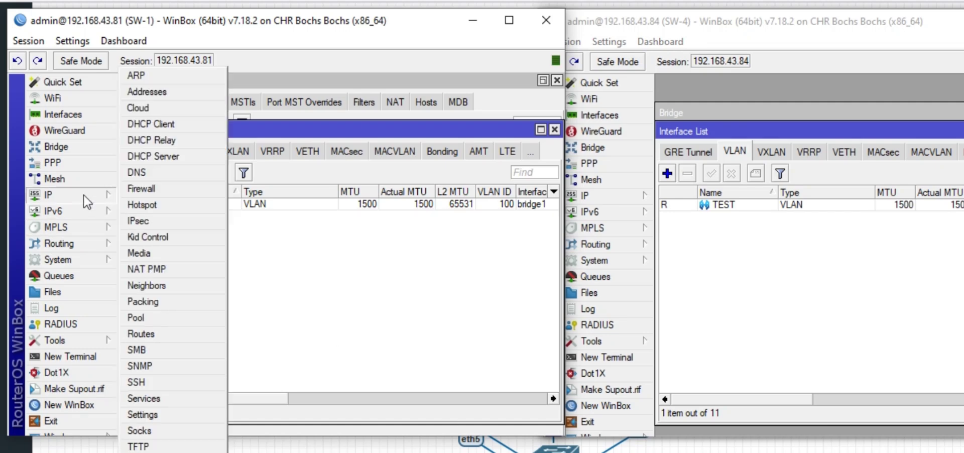
pyautogui.click(195, 89)
pyautogui.click(233, 147)
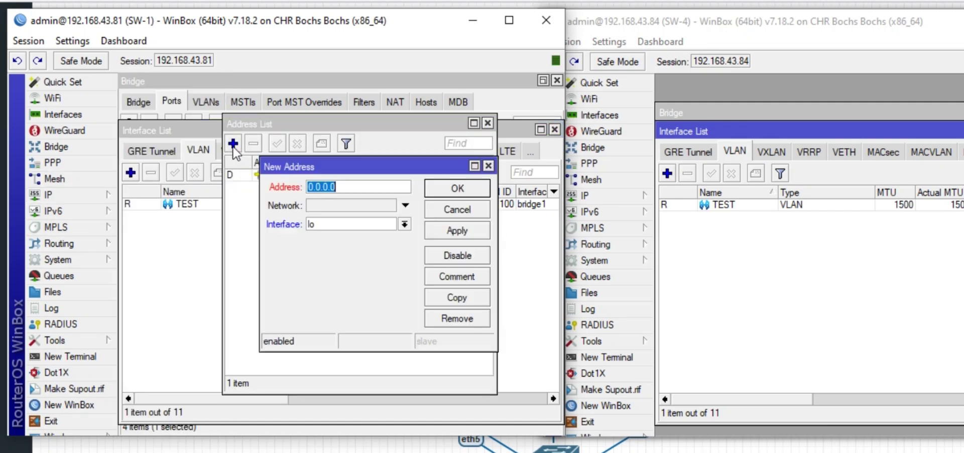
pyautogui.write('10.10.10.1')
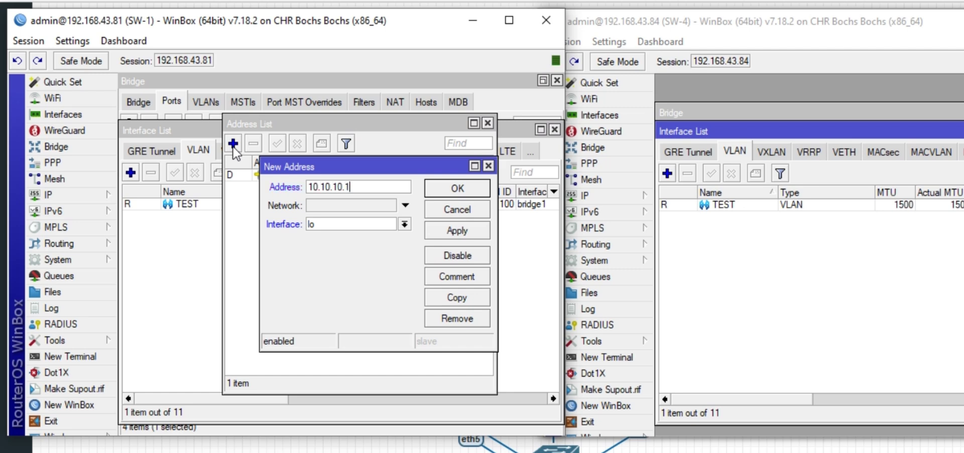
pyautogui.write('/24')
pyautogui.click(404, 224)
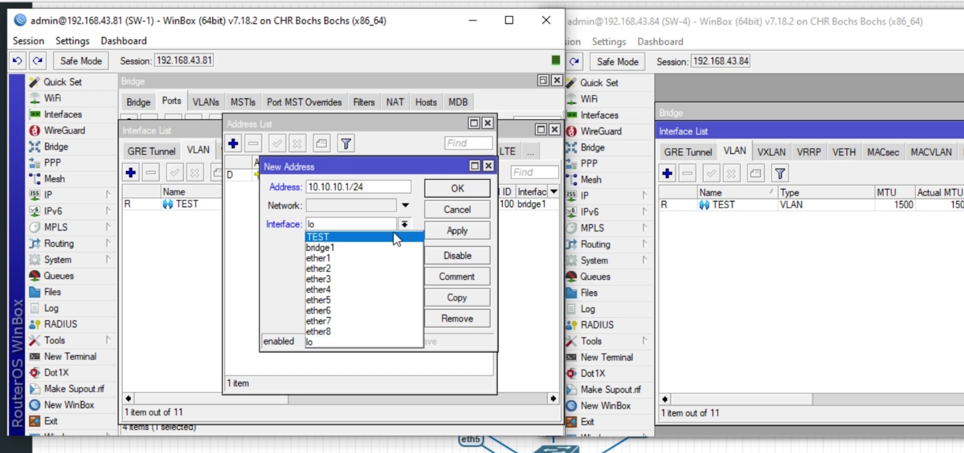
pyautogui.click(390, 235)
pyautogui.click(455, 232)
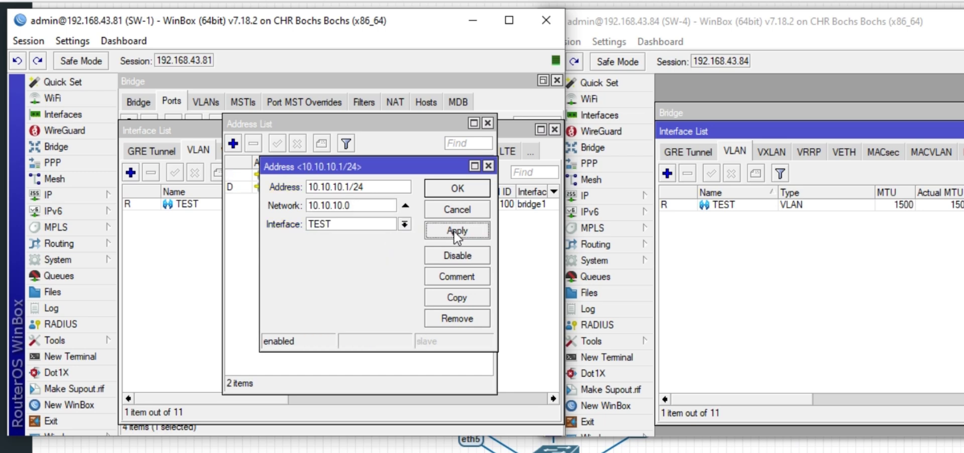
# - Add the IP address 10.10.10.2/24 to the TEST interface on SW-4 (192.168.43.84) and close its dialog
pyautogui.click(738, 345)
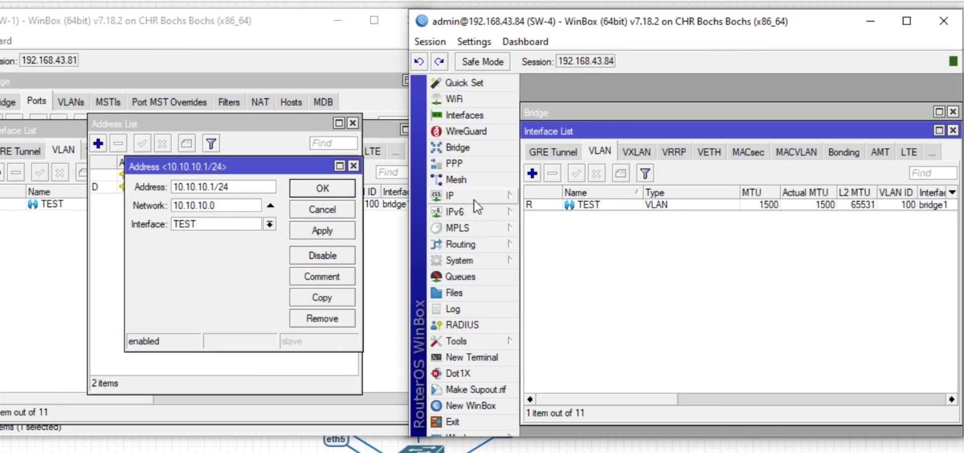
pyautogui.click(607, 196)
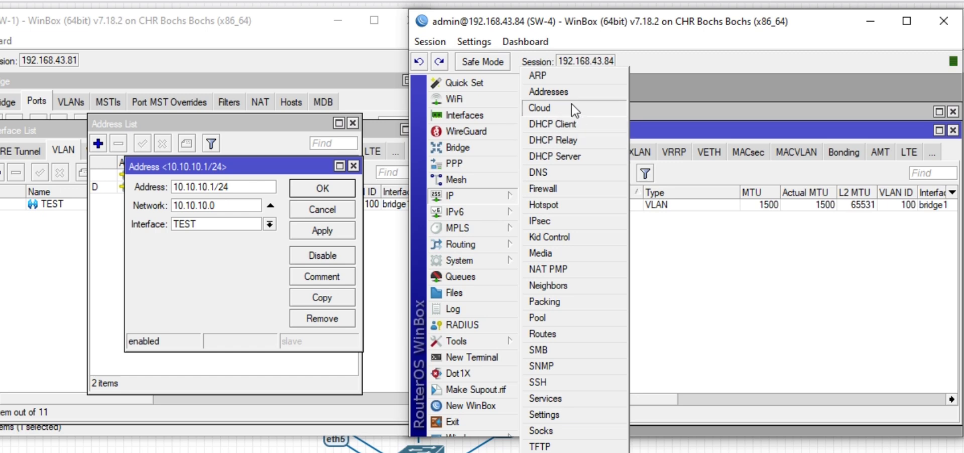
pyautogui.click(562, 92)
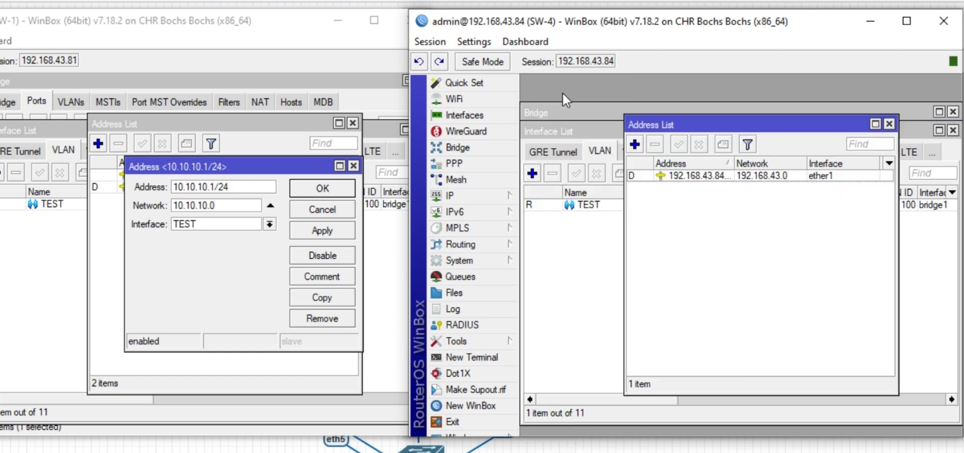
pyautogui.click(635, 145)
pyautogui.write('10.1')
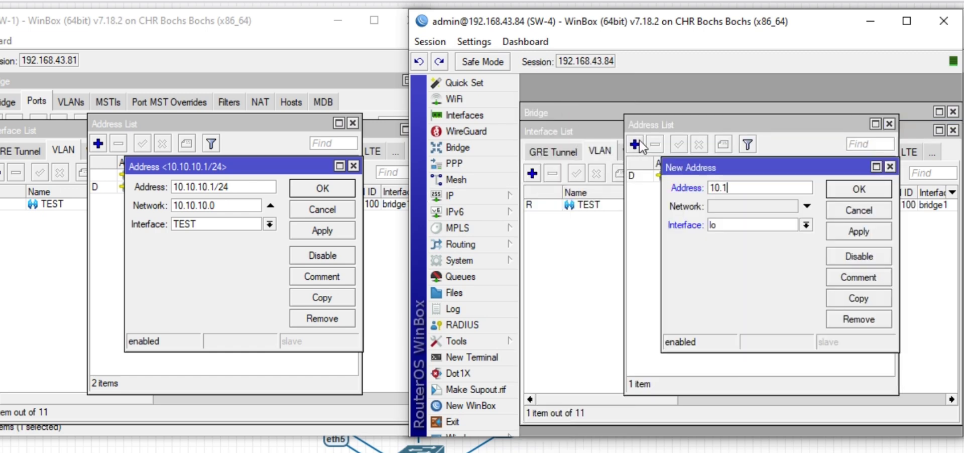
pyautogui.write('0.10.2/24')
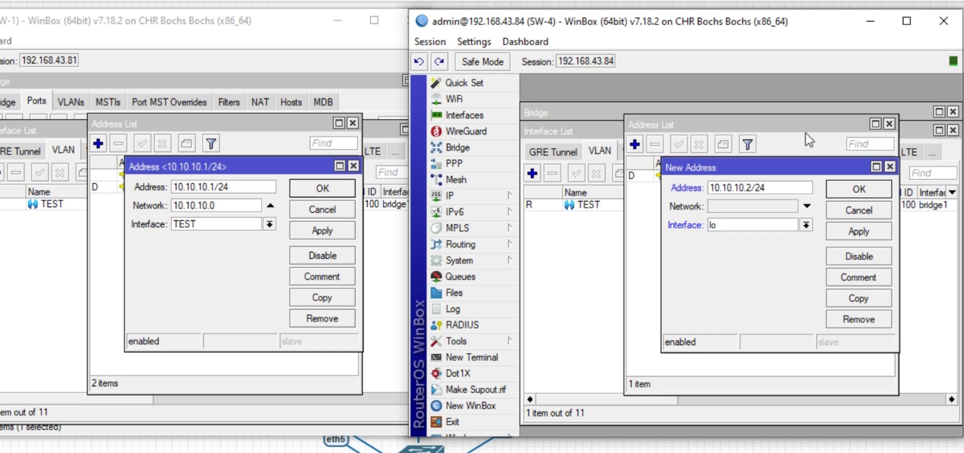
pyautogui.click(806, 225)
pyautogui.click(787, 237)
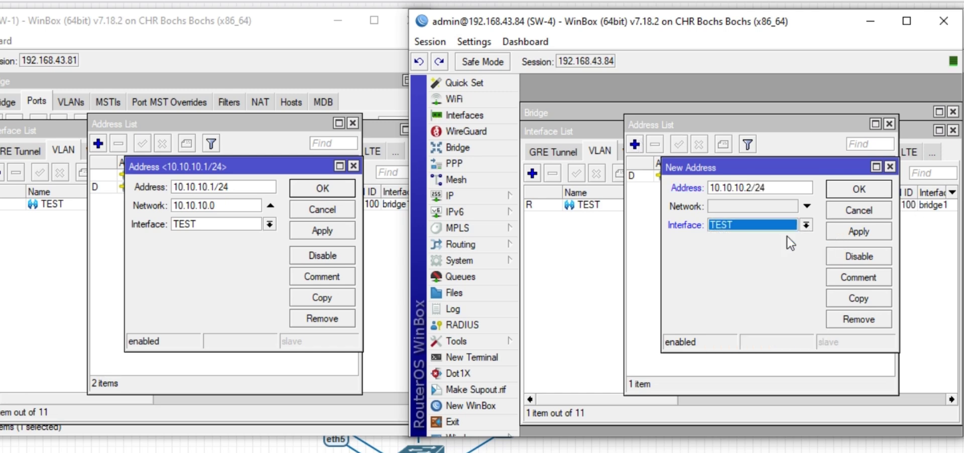
pyautogui.click(845, 232)
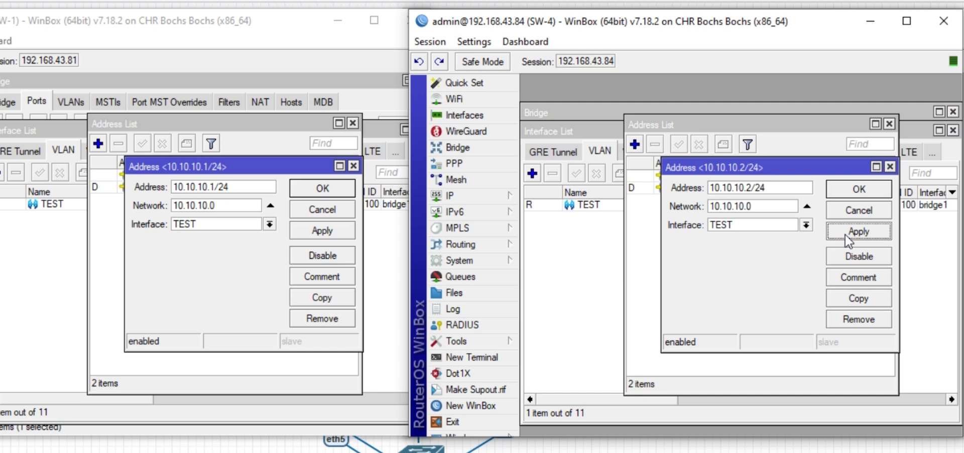
pyautogui.click(851, 189)
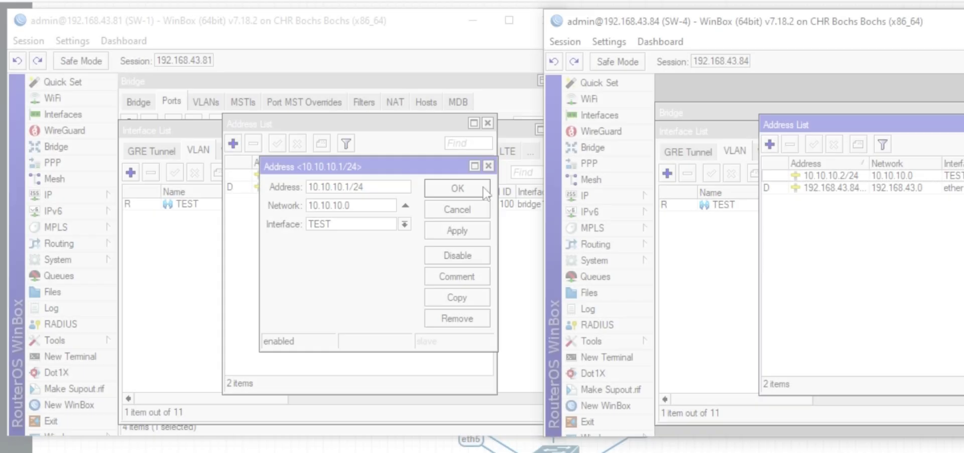
# - Confirm the new address on SW-1 and close its address list, interface list and bridge windows
pyautogui.click(483, 192)
pyautogui.click(485, 122)
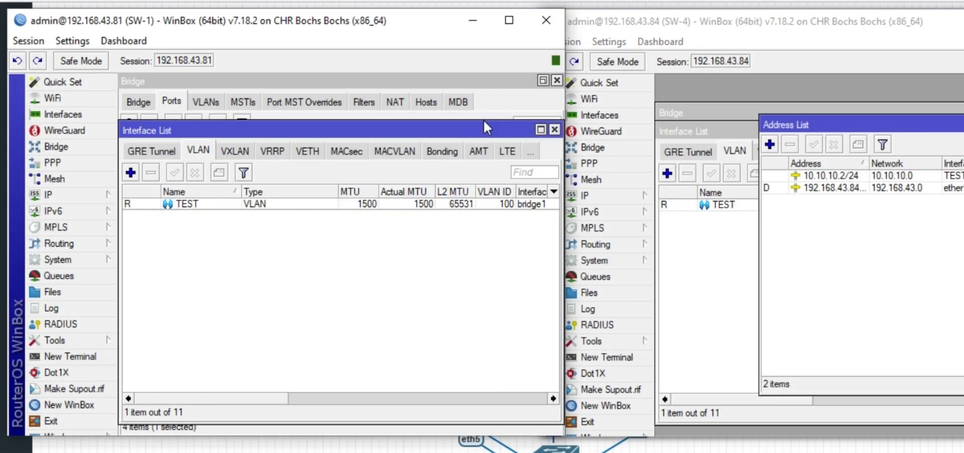
pyautogui.click(554, 129)
pyautogui.click(556, 80)
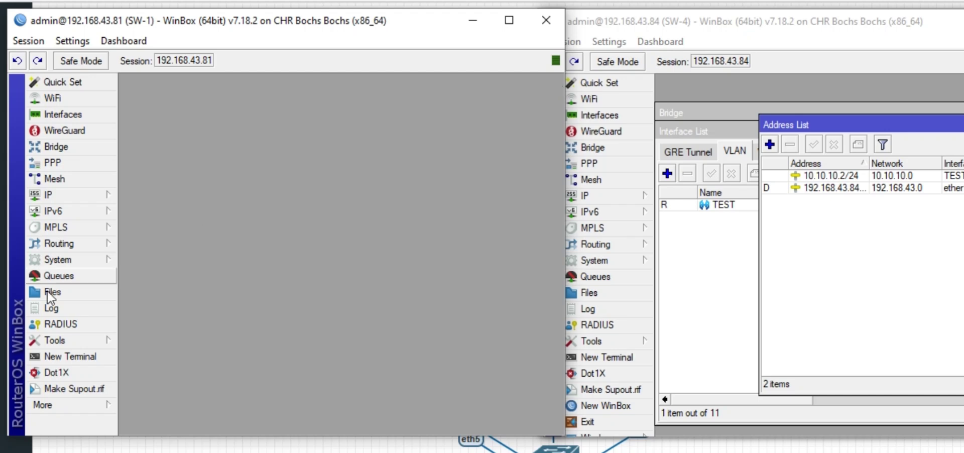
# - Open a terminal on SW-1 (192.168.43.81) and start a continuous ping to 10.10.10.2
pyautogui.click(71, 356)
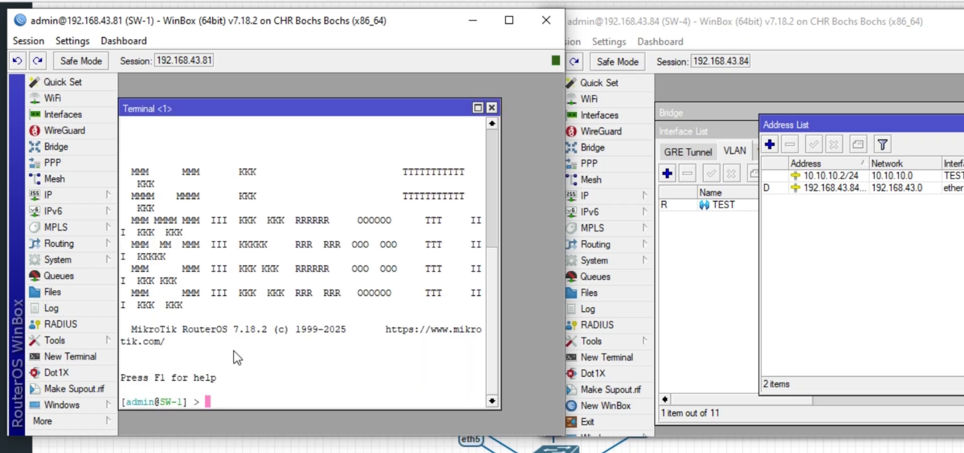
pyautogui.write('ping 10.10.10.2')
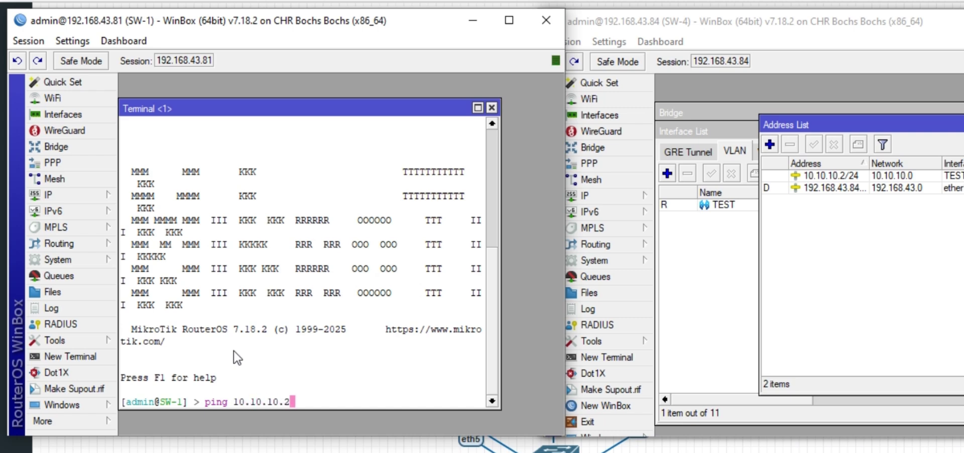
pyautogui.press('Return')
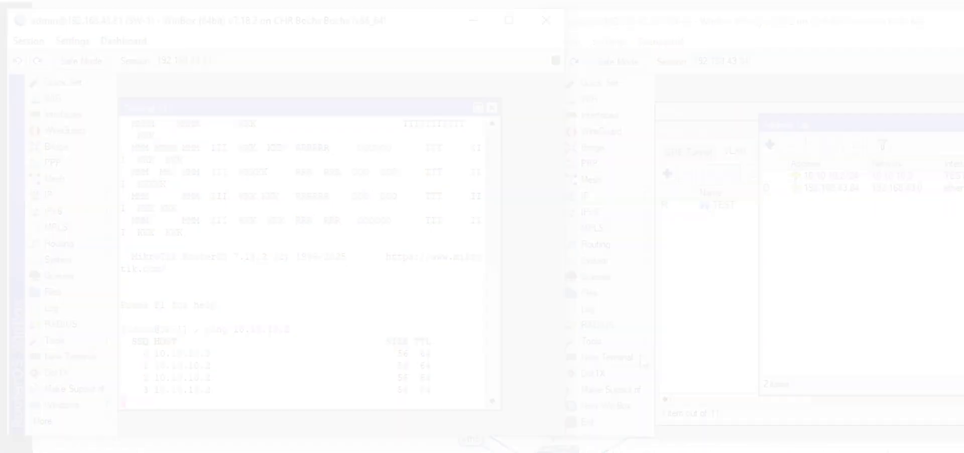
# - Open a terminal on SW-4 (192.168.43.84) and start a continuous ping to 10.10.10.1
pyautogui.click(502, 356)
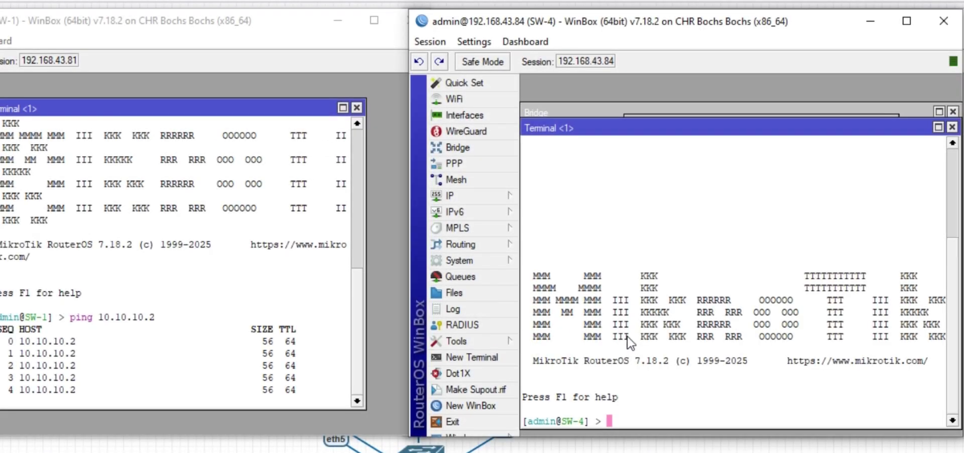
pyautogui.write('pin')
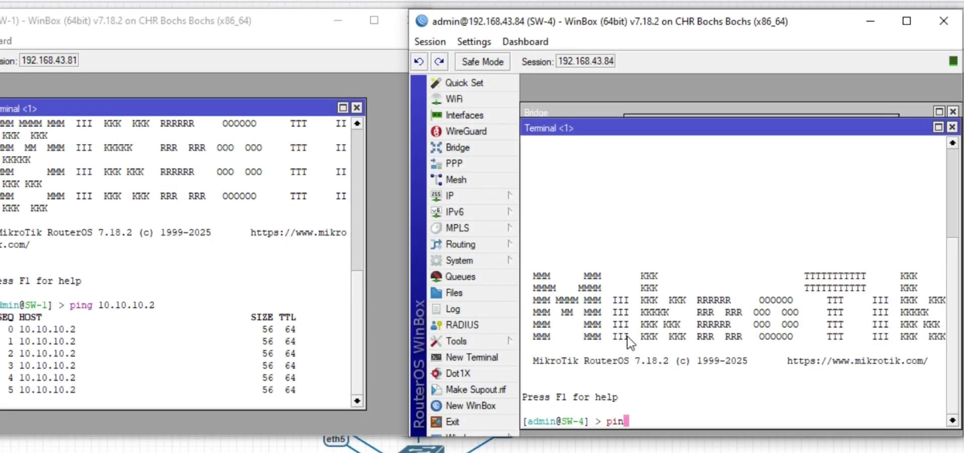
pyautogui.write('g 10.10.10.1')
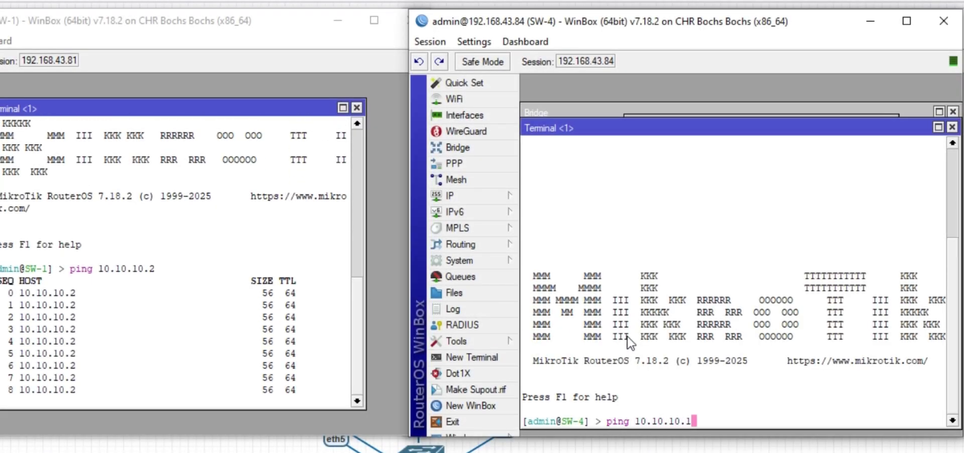
pyautogui.press('Return')
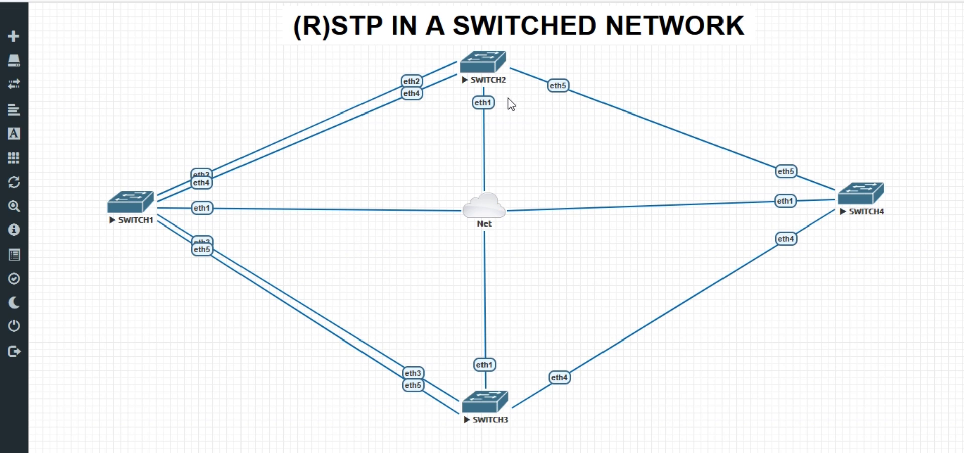
# - Stop the SWITCH2 node in the network topology, and check the running ping on SW-1 for interruptions
pyautogui.rightClick(491, 64)
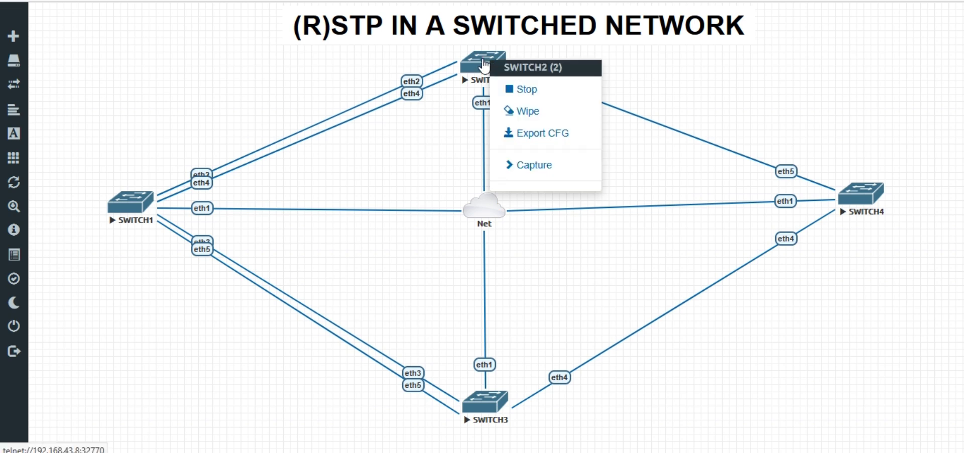
pyautogui.click(522, 92)
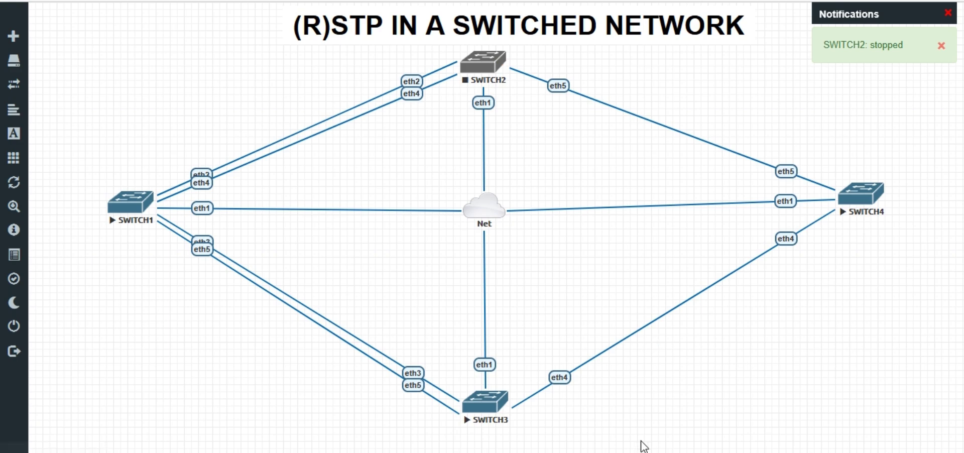
pyautogui.moveTo(702, 452)
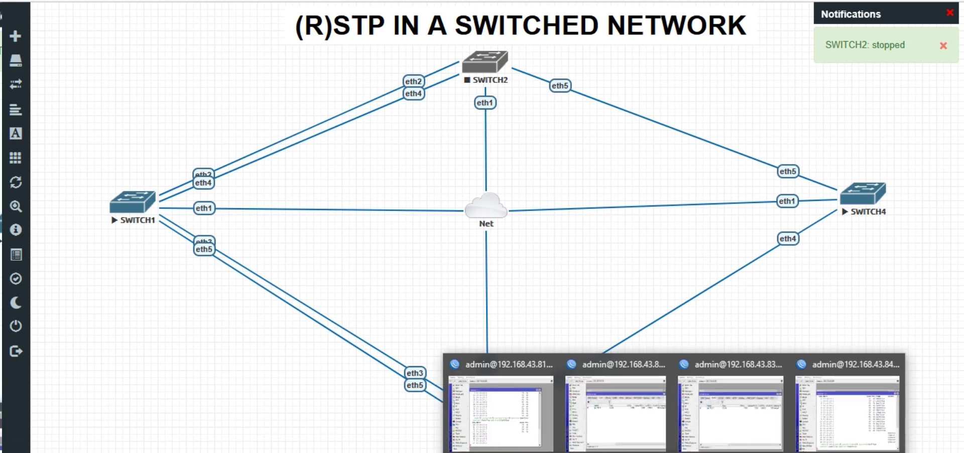
pyautogui.moveTo(567, 432)
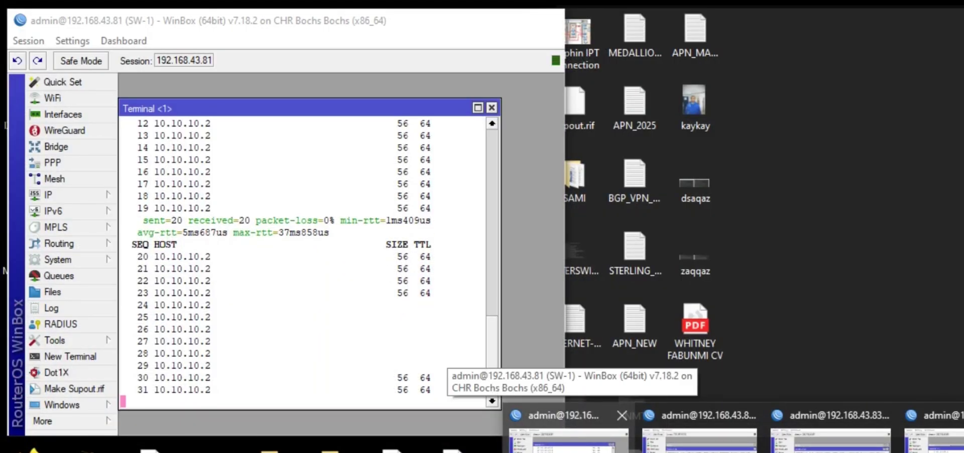
pyautogui.click(567, 437)
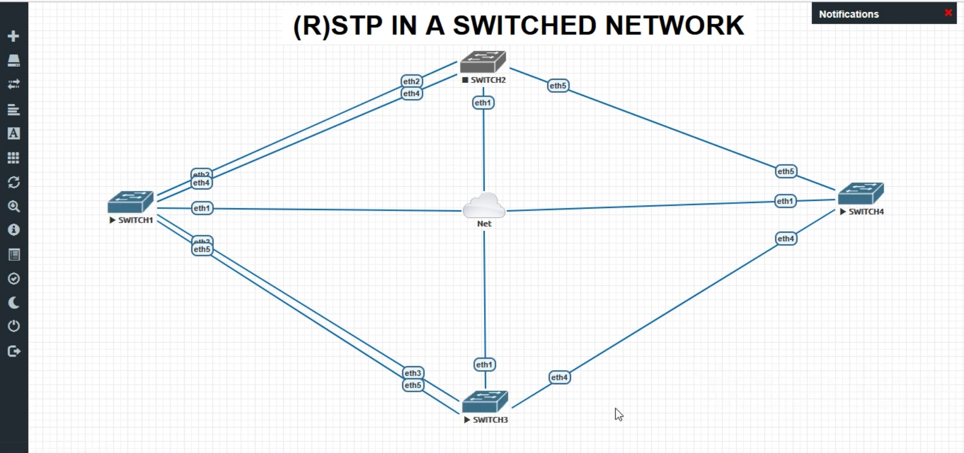
# - Disable the ether3 interface on SW-3 (192.168.43.83), and check the running pings on SW-1 and SW-4
pyautogui.moveTo(671, 452)
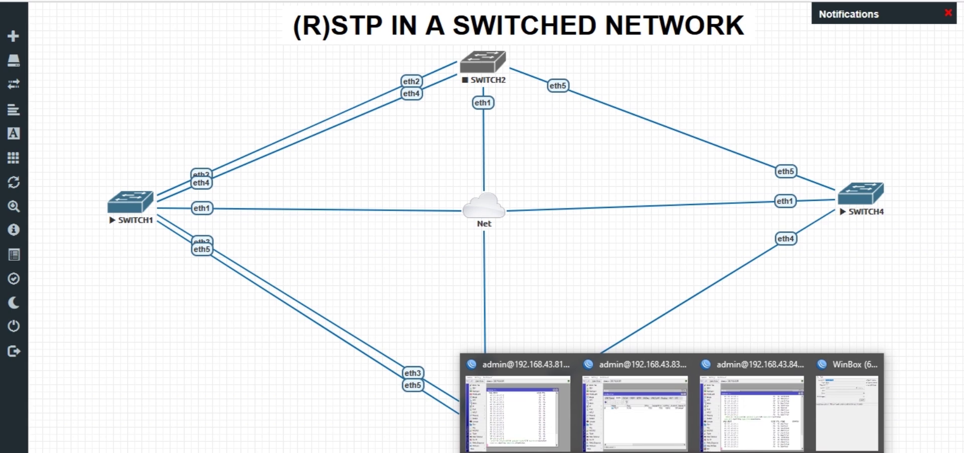
pyautogui.click(635, 409)
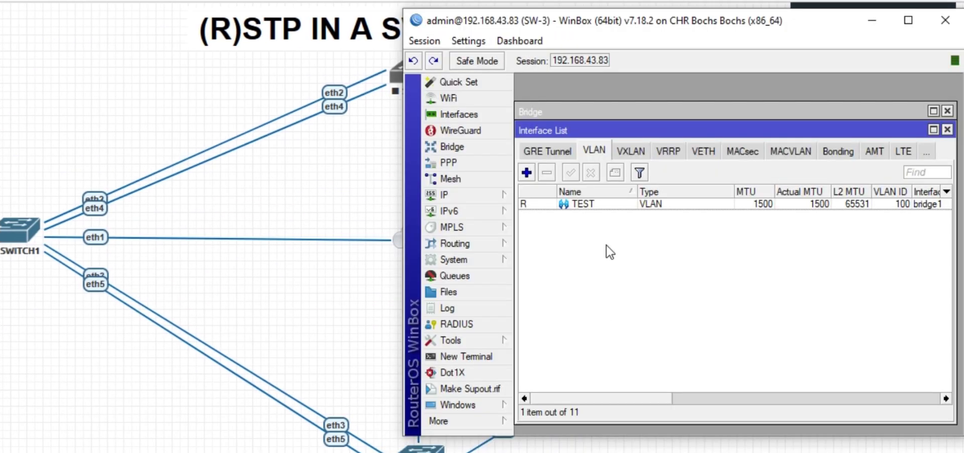
pyautogui.click(462, 115)
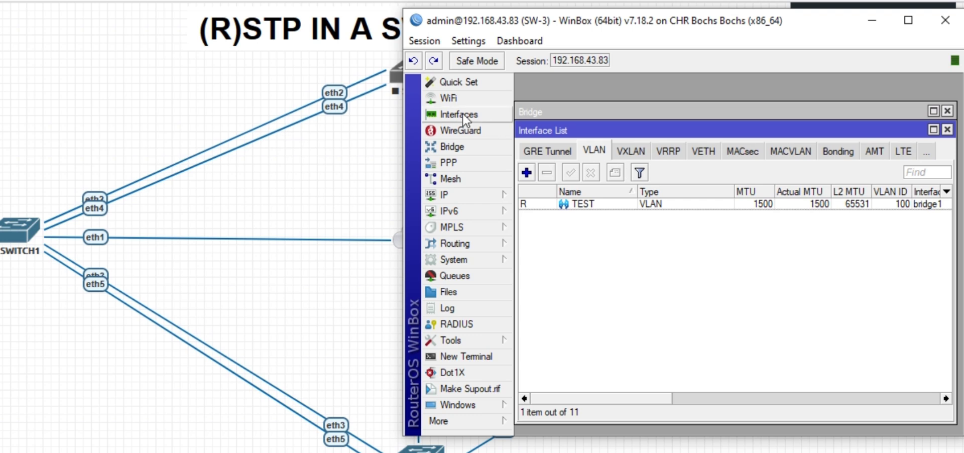
pyautogui.click(550, 146)
pyautogui.click(549, 147)
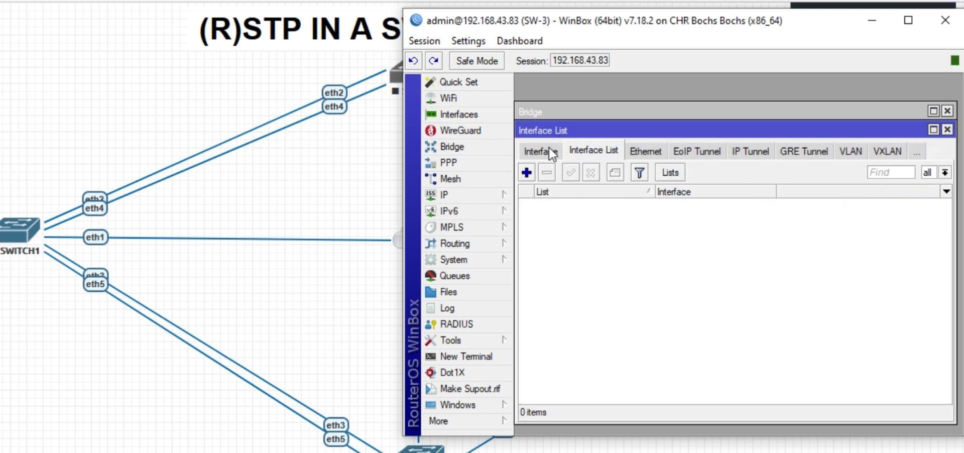
pyautogui.click(549, 146)
pyautogui.click(594, 248)
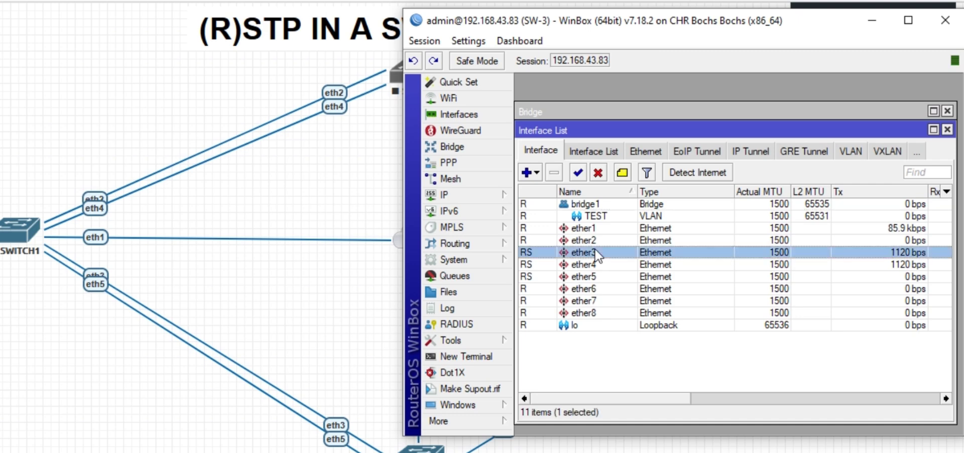
pyautogui.click(598, 173)
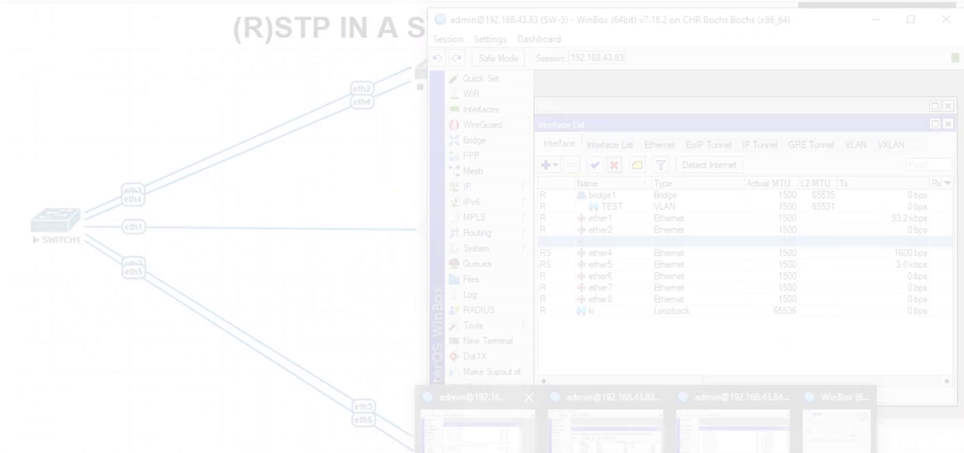
pyautogui.click(472, 429)
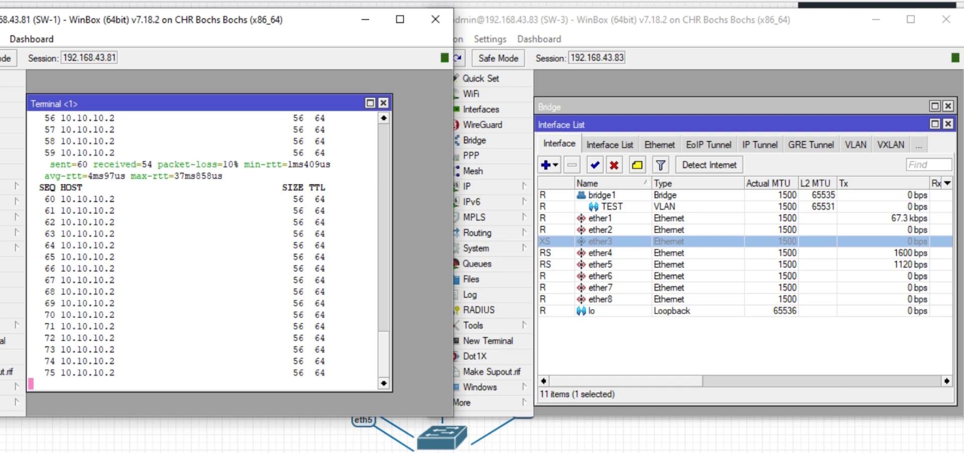
pyautogui.click(733, 417)
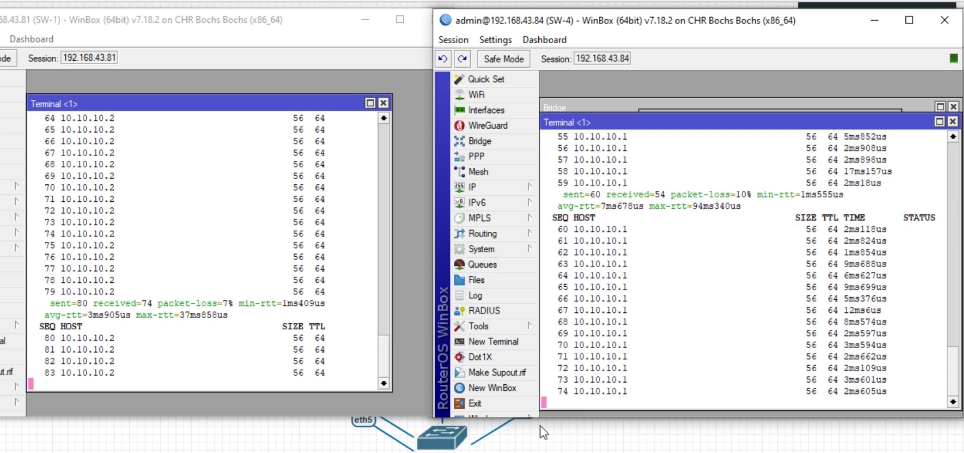
# - Disable the ether5 interface on SW-3 as well, and check the running ping on SW-4
pyautogui.moveTo(645, 452)
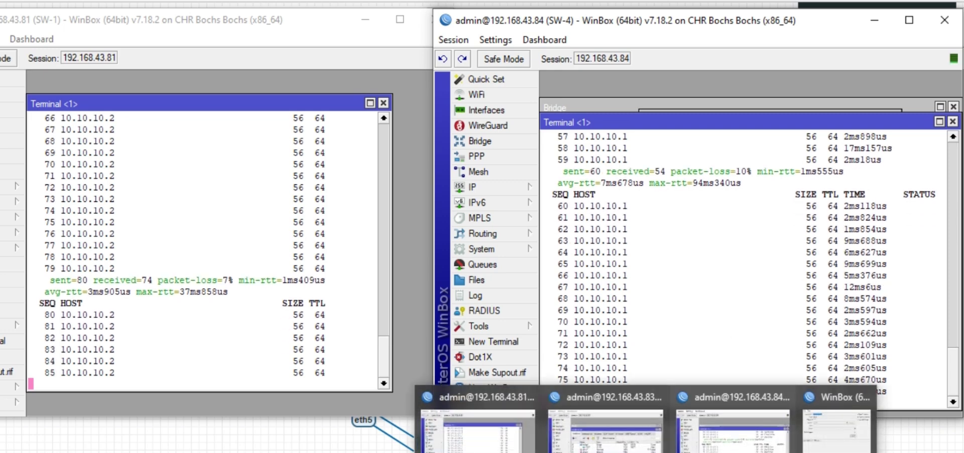
pyautogui.click(605, 430)
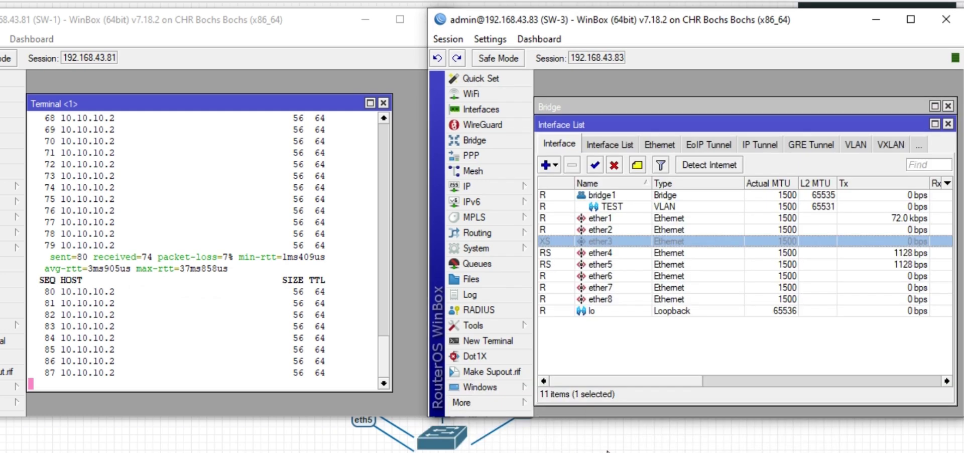
pyautogui.click(604, 262)
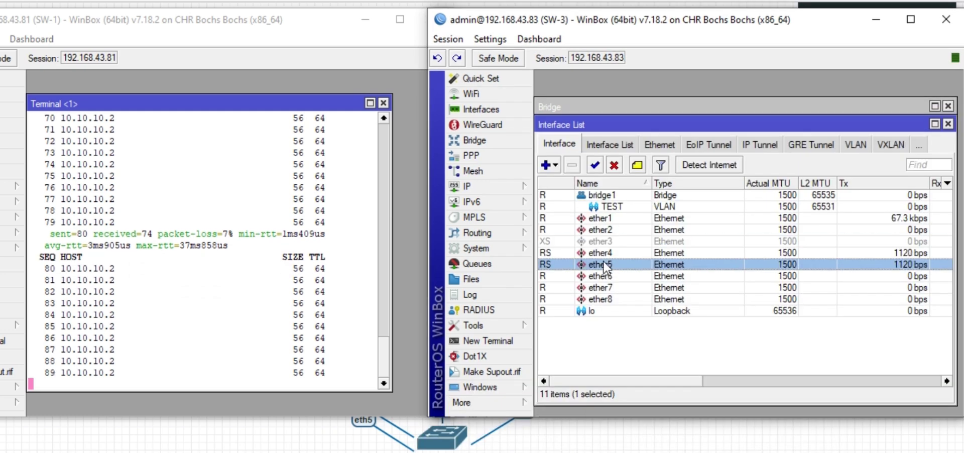
pyautogui.click(614, 165)
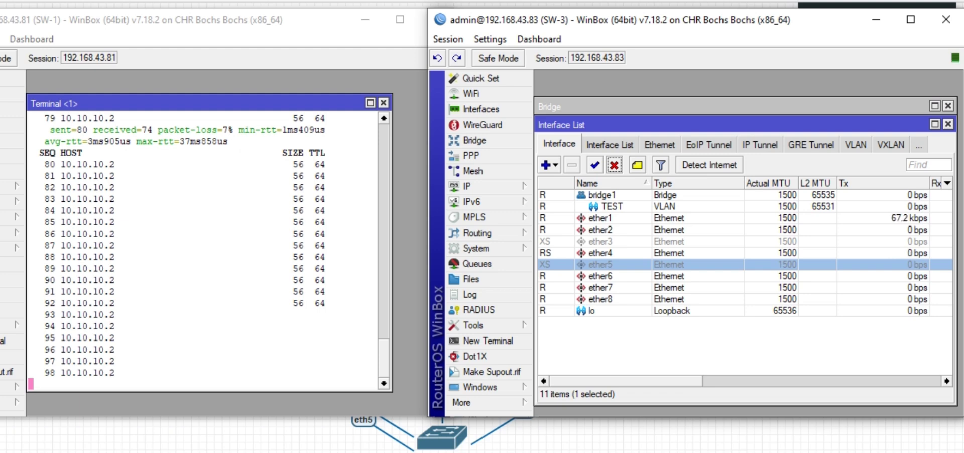
pyautogui.moveTo(647, 452)
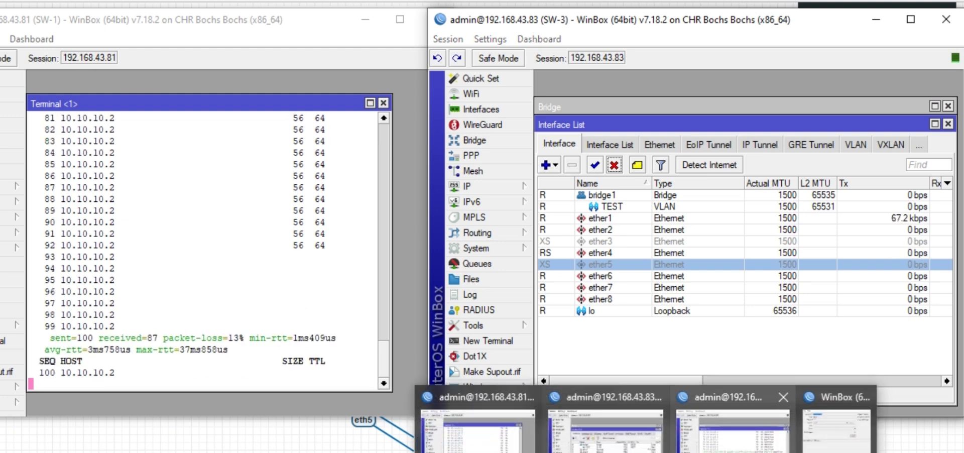
pyautogui.click(733, 427)
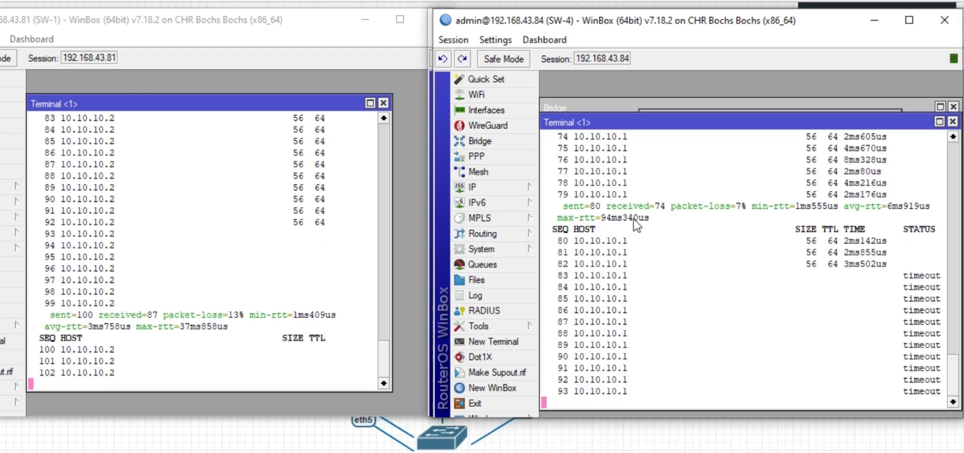
# - Re-enable the ether5 interface on SW-3
pyautogui.moveTo(647, 452)
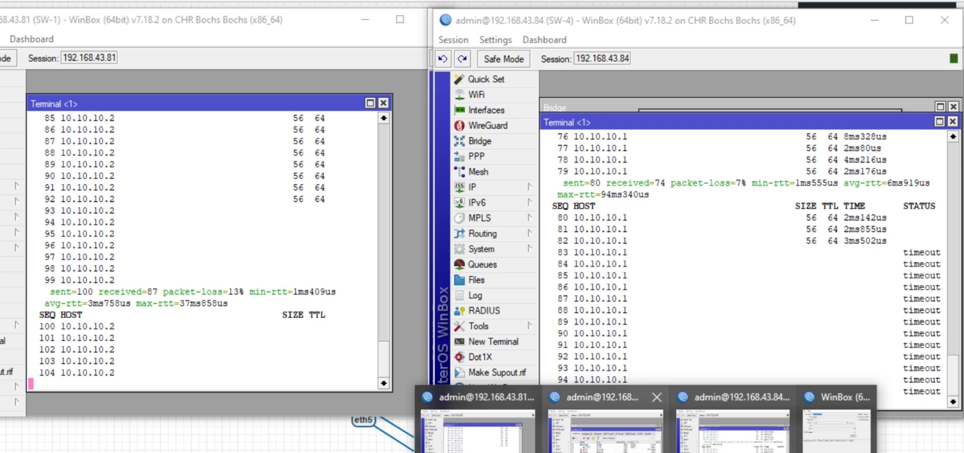
pyautogui.click(572, 412)
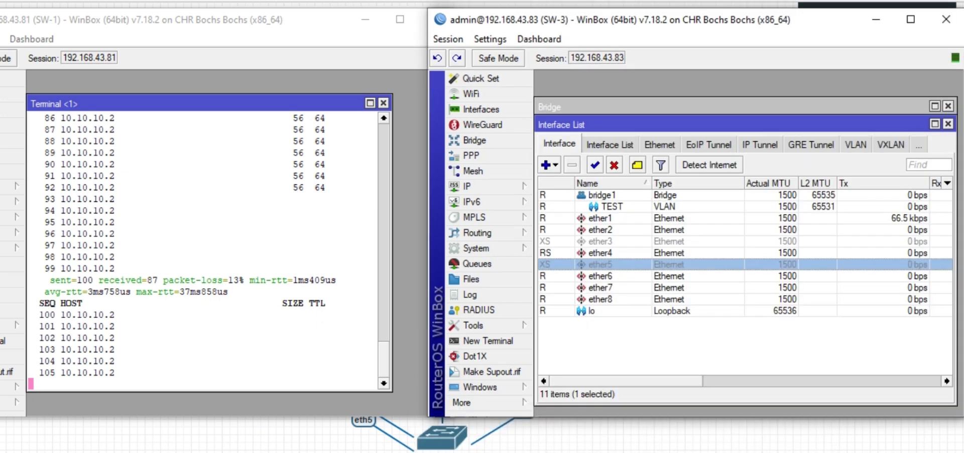
pyautogui.click(594, 165)
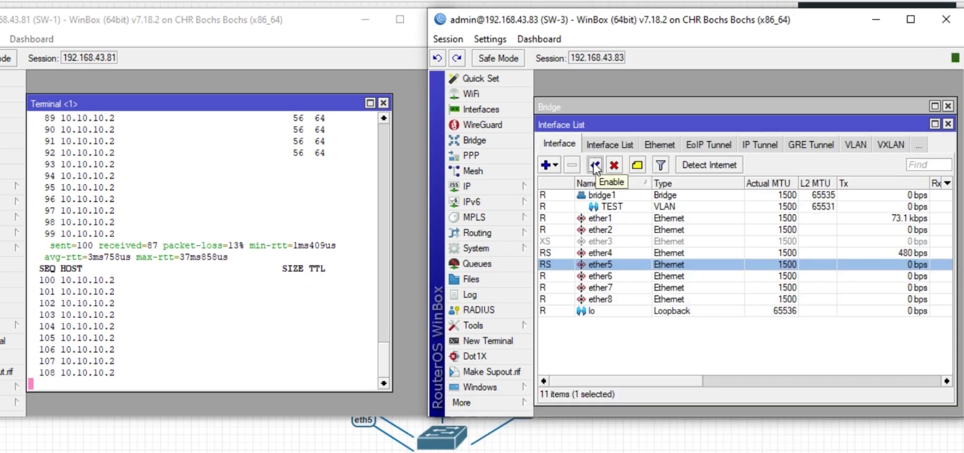